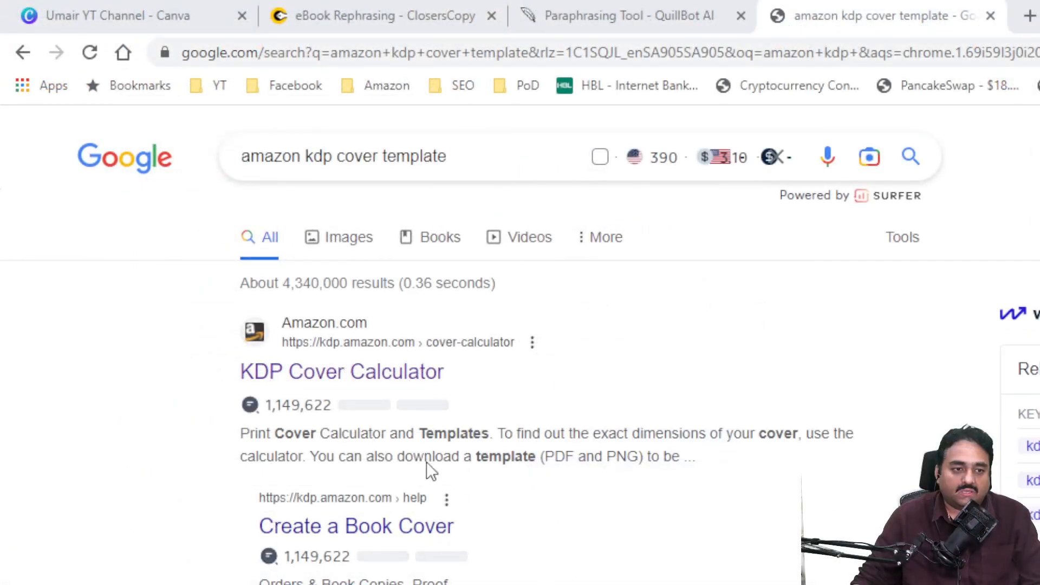
Open the KDP Cover Calculator and set the book to Paperback binding, Standard color interior and White paper
click(349, 379)
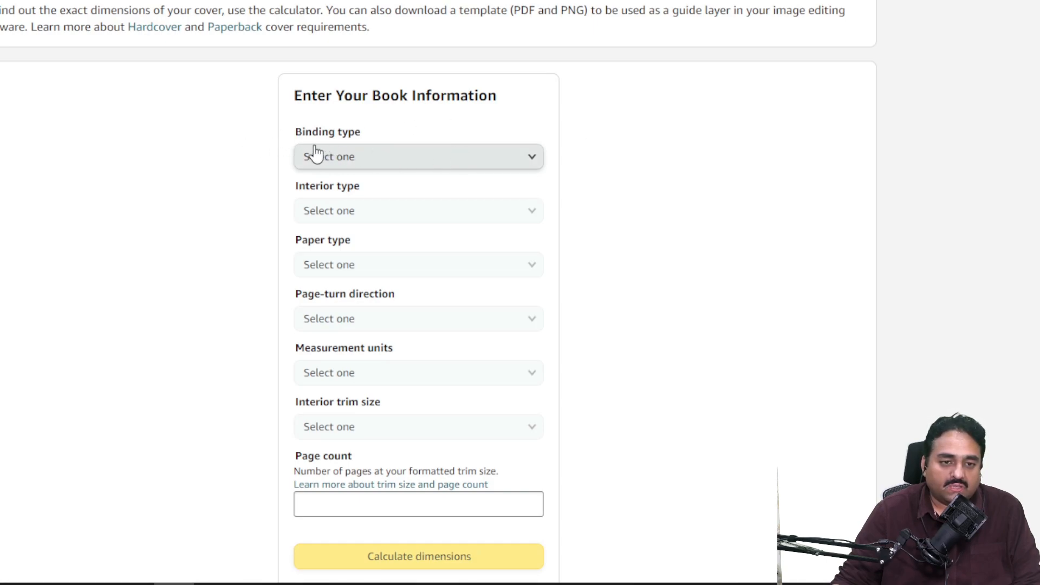
click(515, 163)
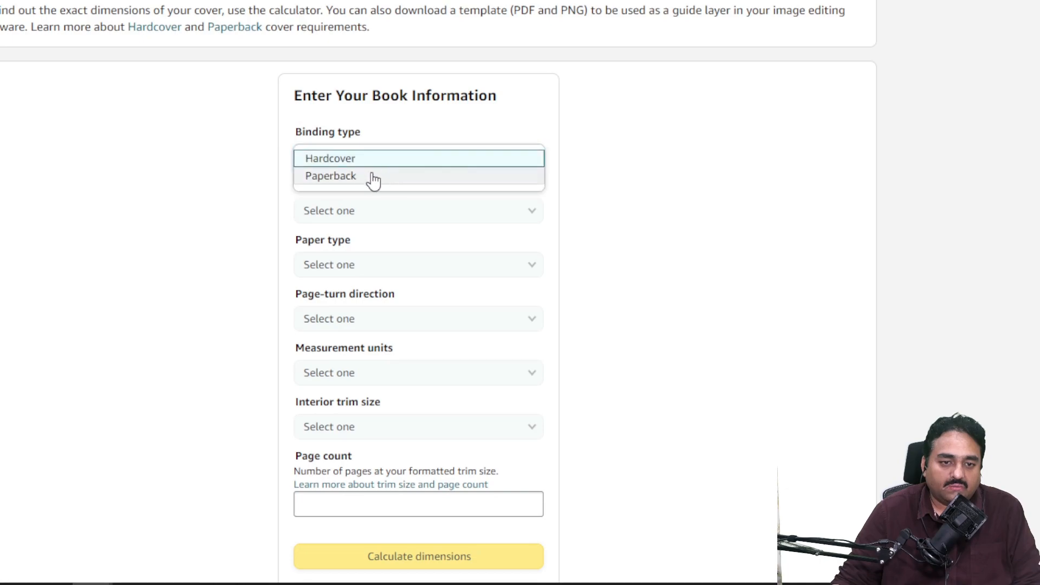
click(354, 179)
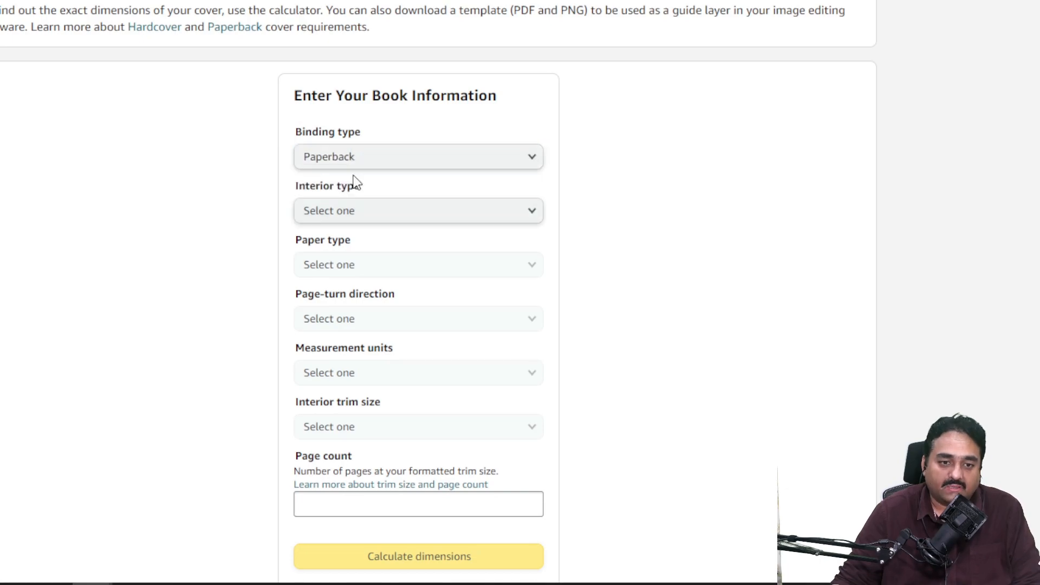
click(471, 213)
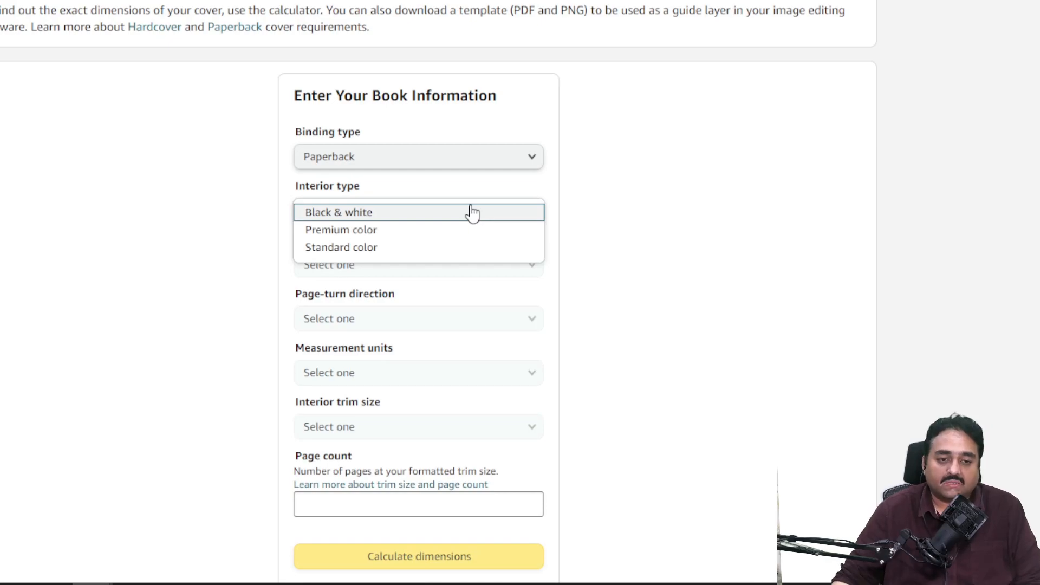
click(388, 253)
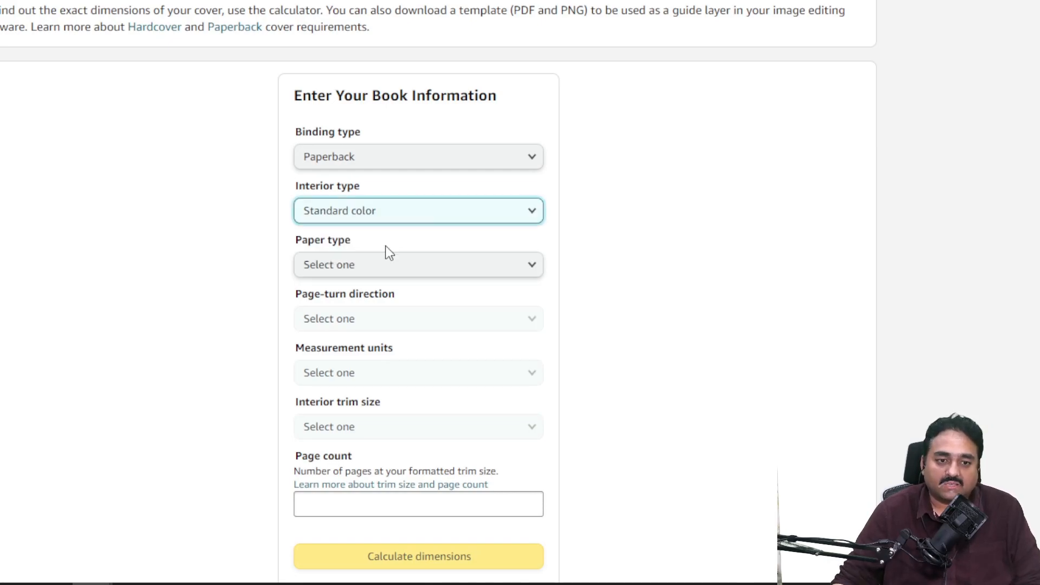
click(448, 265)
click(448, 266)
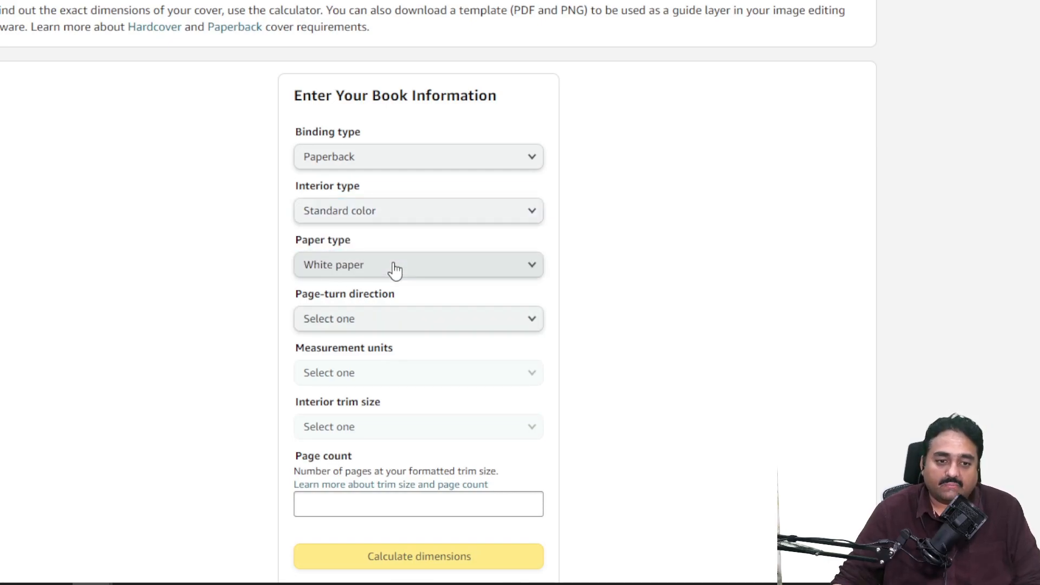
Set the page-turn direction to Right to Left and the measurement units to Inches
click(474, 324)
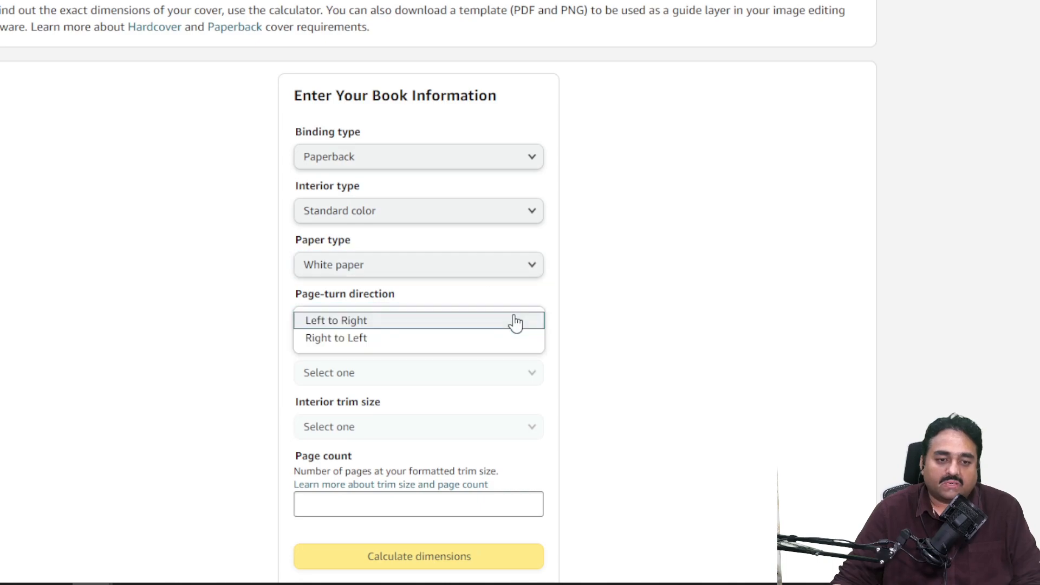
click(356, 340)
scroll(356, 344, down, 3)
click(501, 216)
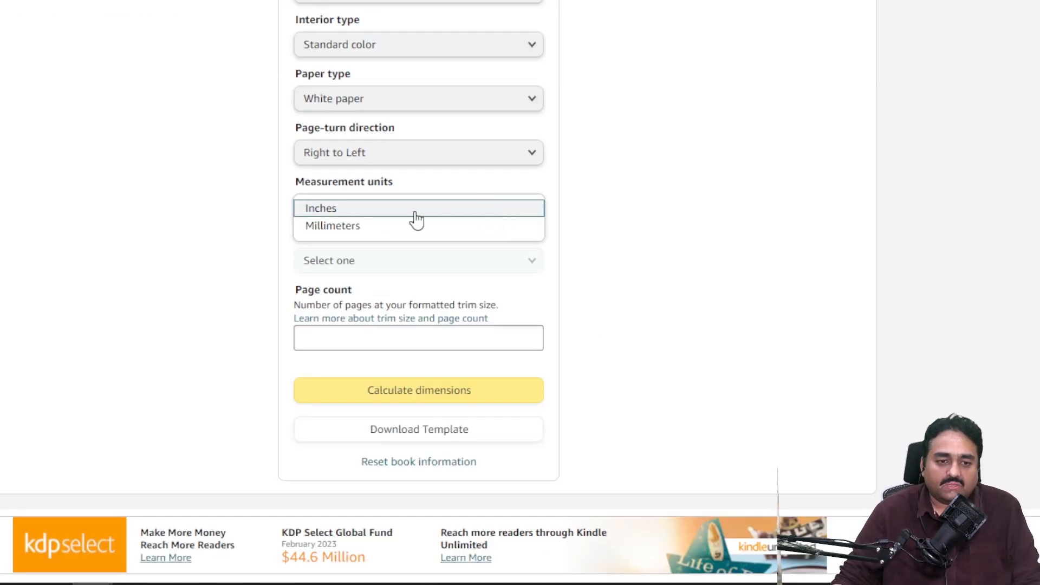
click(378, 214)
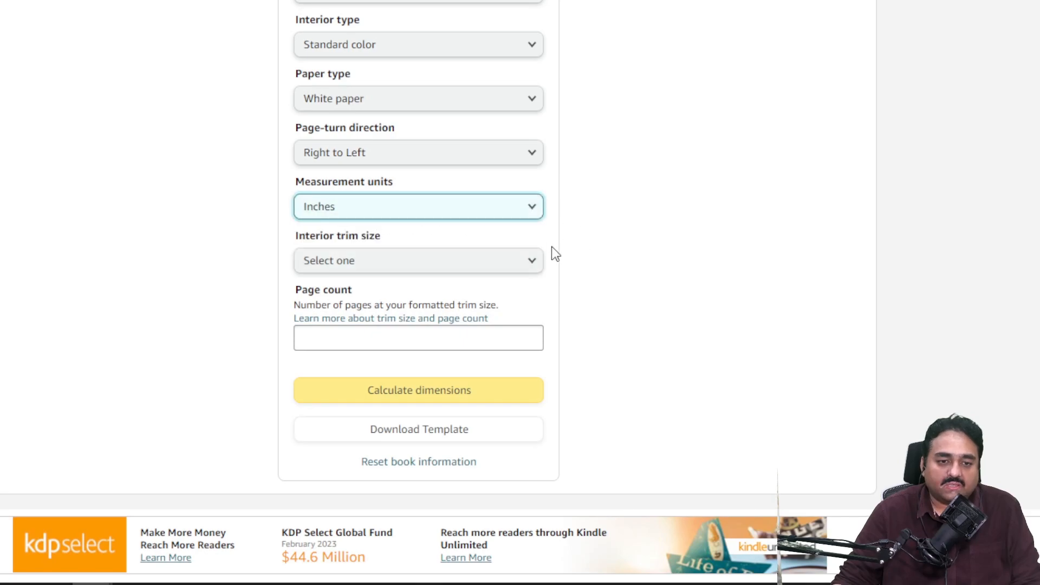
Choose the 6 x 9 in interior trim size, enter 24 pages and calculate the cover dimensions
scroll(639, 249, down, 2)
click(519, 186)
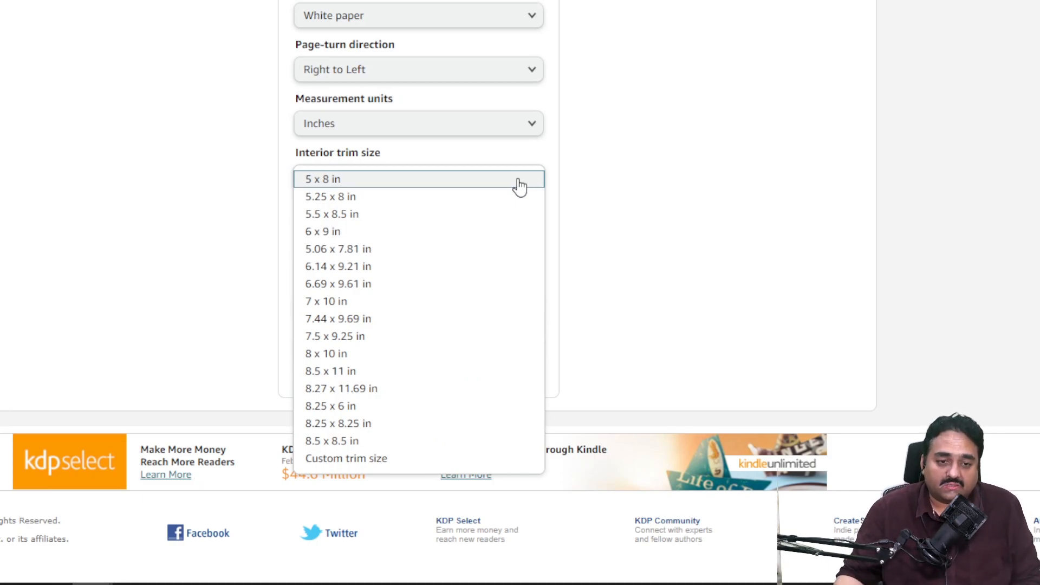
click(348, 239)
click(497, 258)
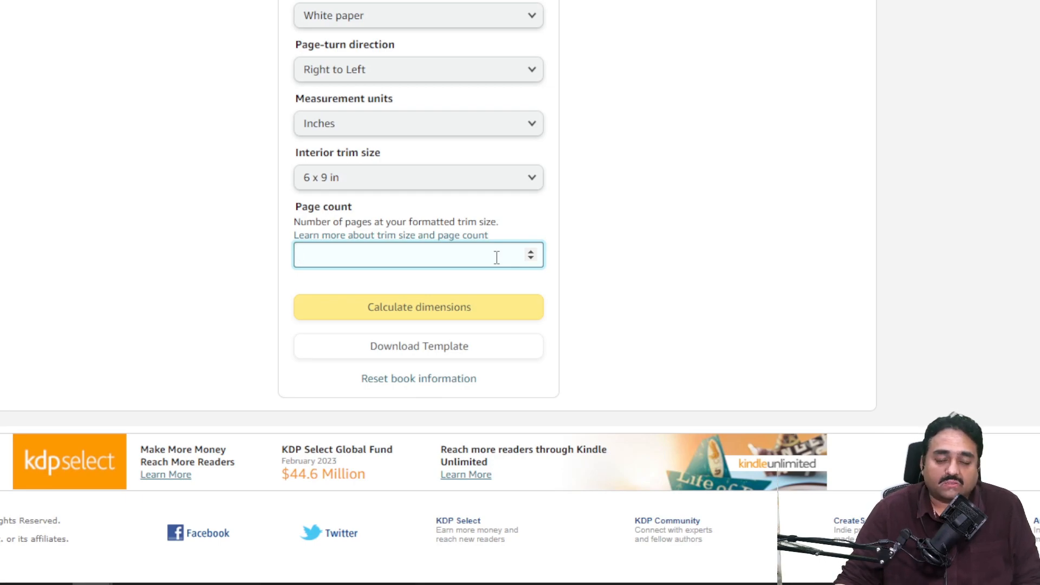
text(24)
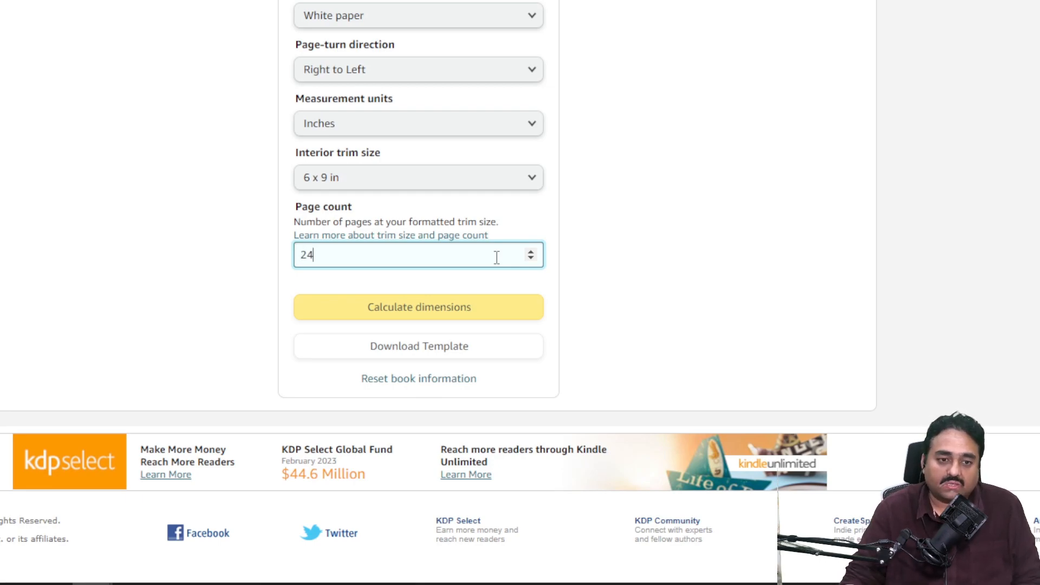
click(418, 307)
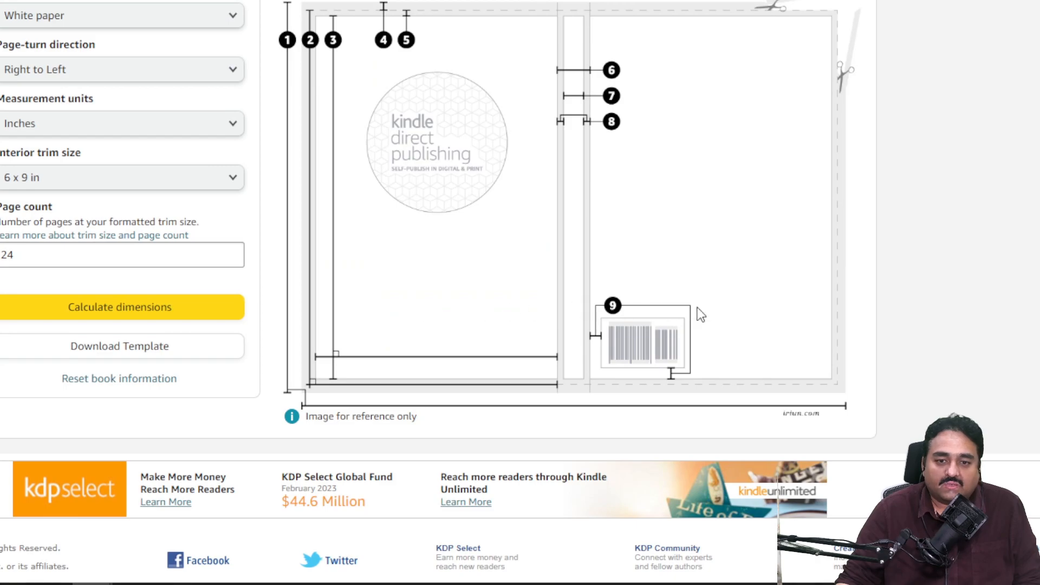
Review the calculated cover dimensions and download the cover template zip file to the offered folder
scroll(697, 307, up, 5)
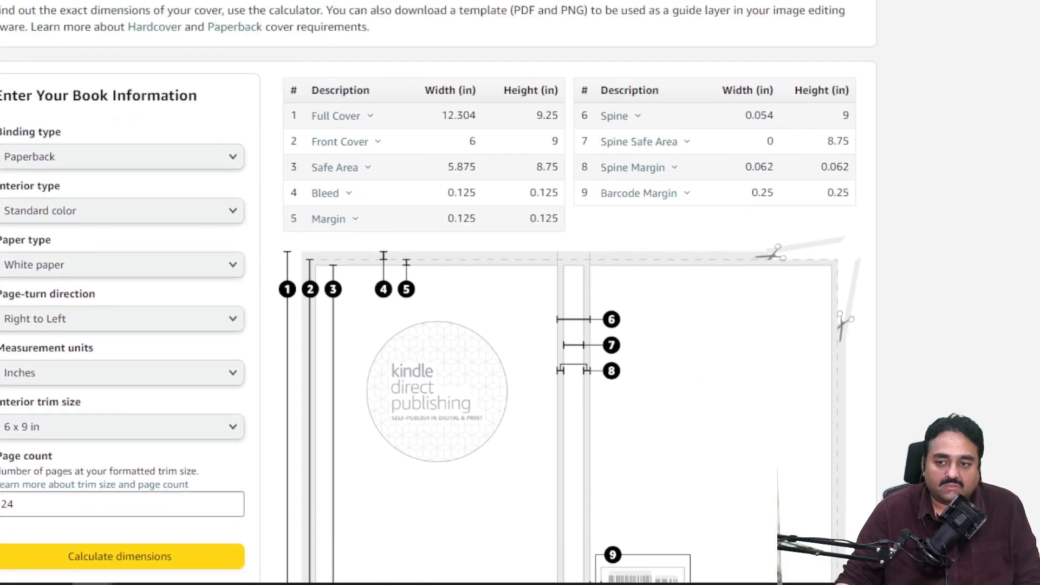
scroll(867, 370, down, 4)
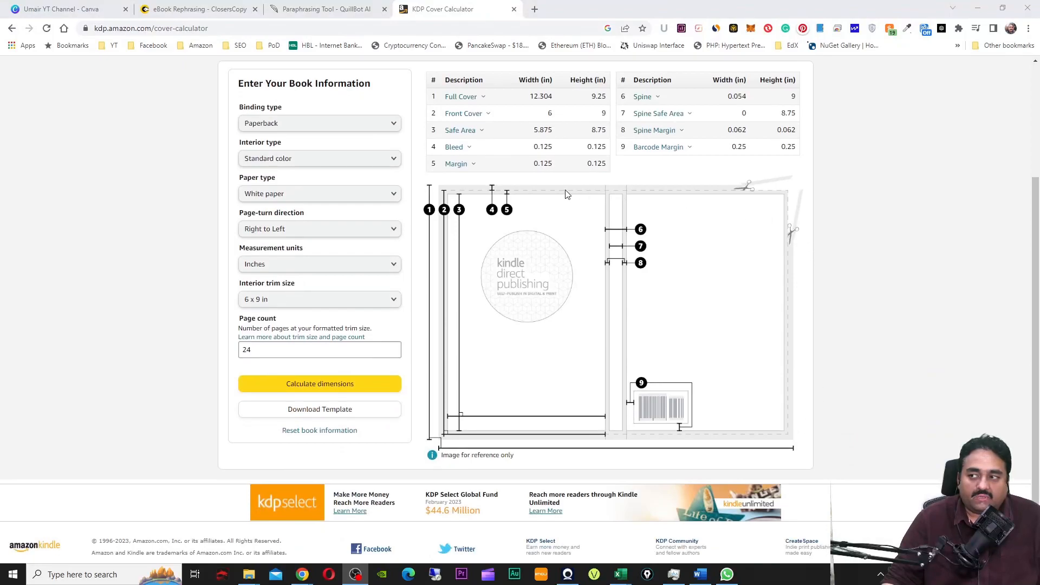
mouse_move(817, 169)
mouse_down()
mouse_move(429, 179)
mouse_move(411, 210)
mouse_move(404, 274)
mouse_move(428, 429)
mouse_move(451, 459)
mouse_move(507, 483)
mouse_move(721, 484)
mouse_move(802, 426)
mouse_move(855, 327)
mouse_move(832, 214)
mouse_move(796, 172)
mouse_up()
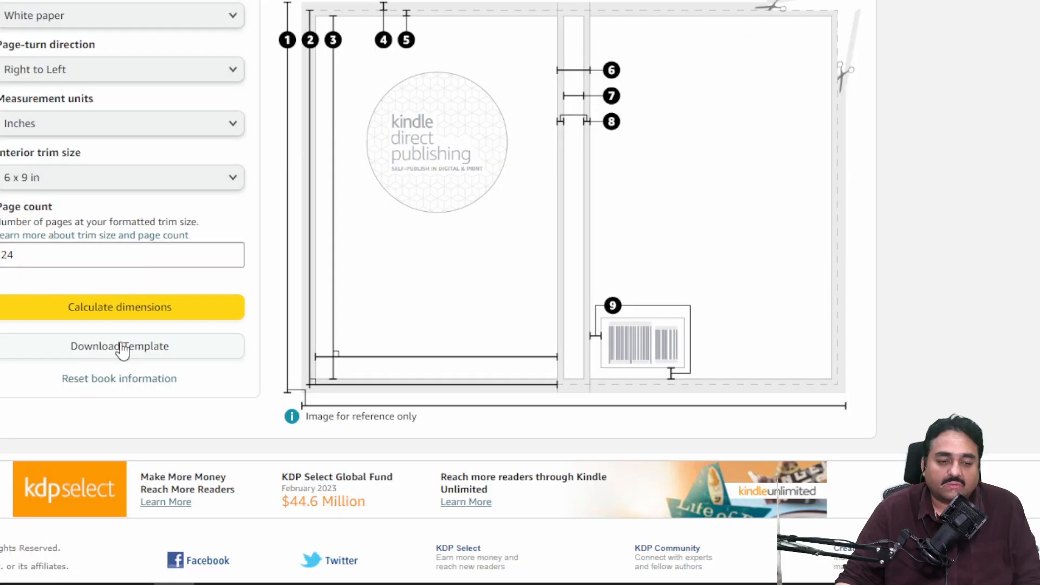
click(121, 344)
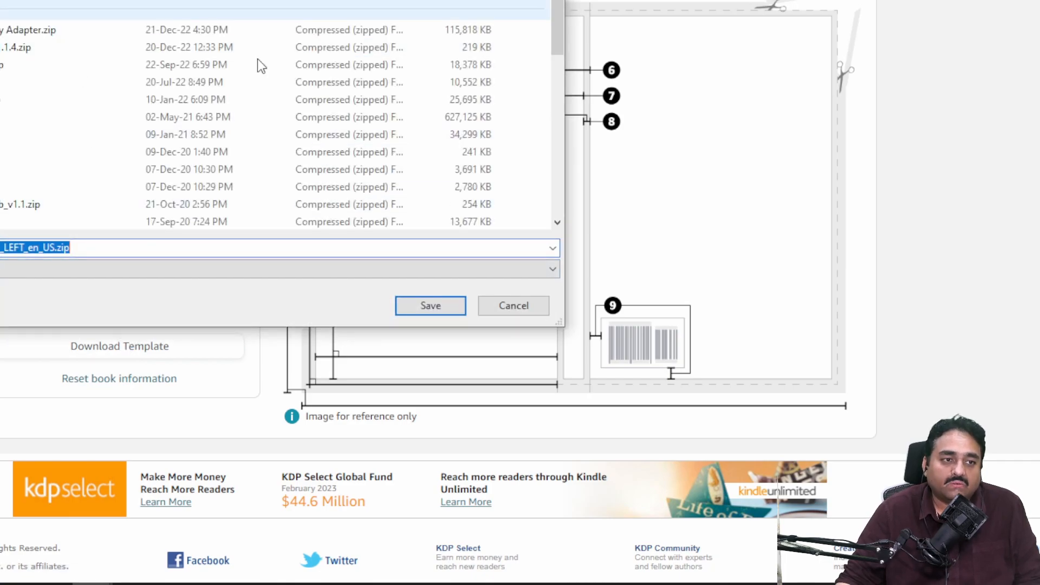
click(430, 304)
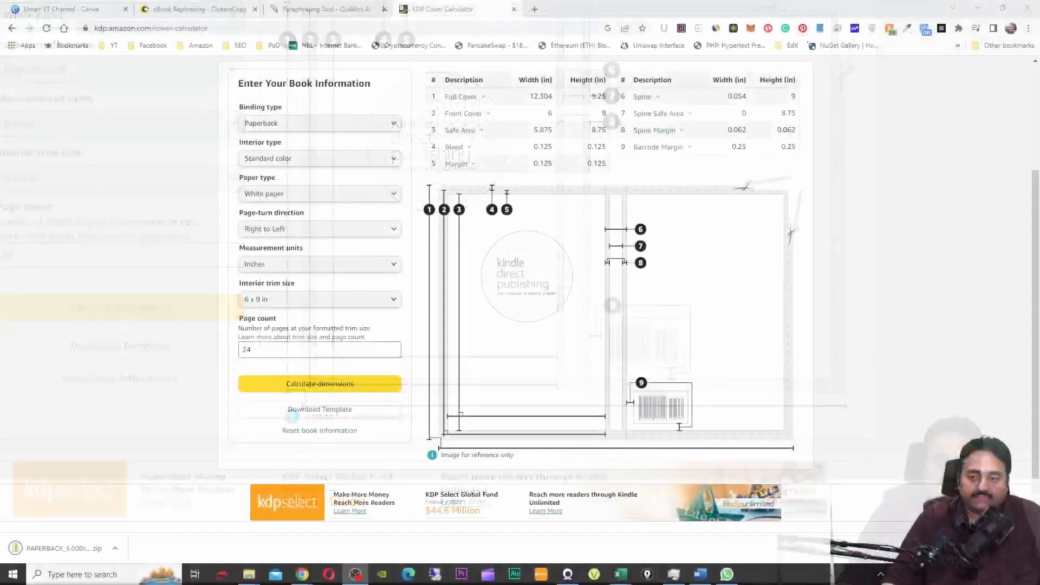
Show the downloaded template zip in its folder and extract it with 7-Zip into a subfolder of the same name
click(115, 548)
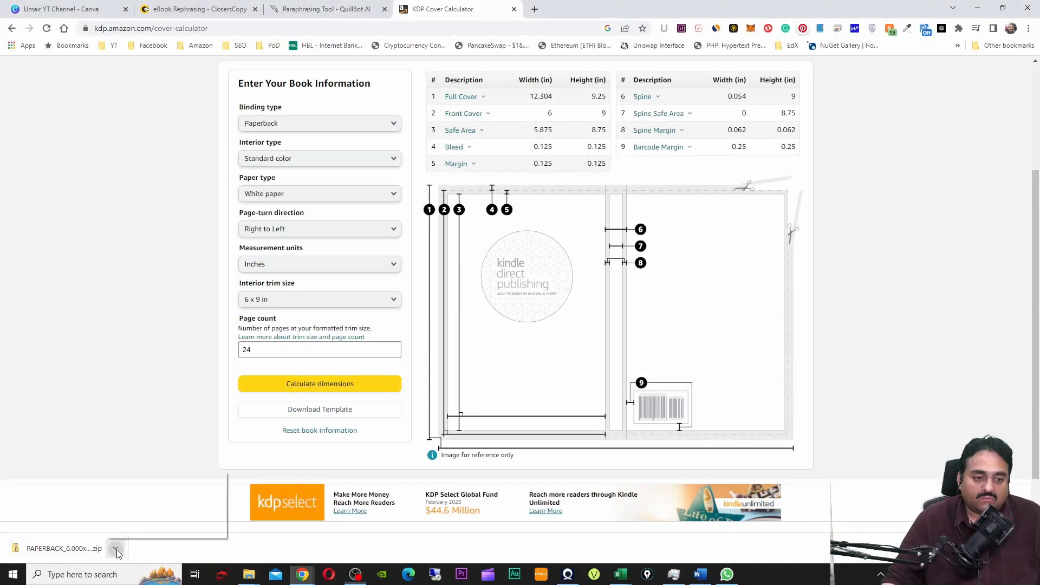
click(157, 515)
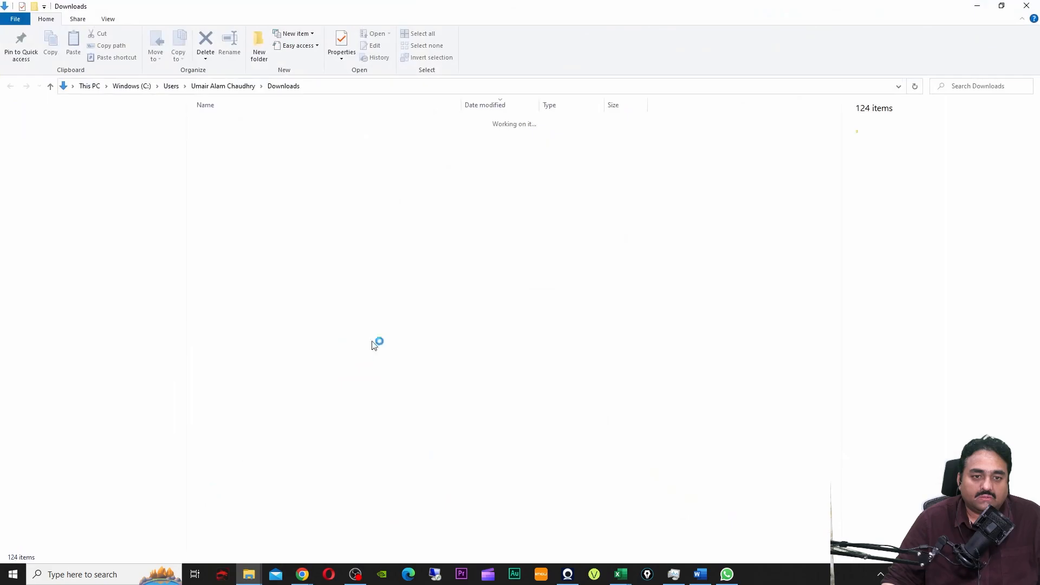
right_click(279, 134)
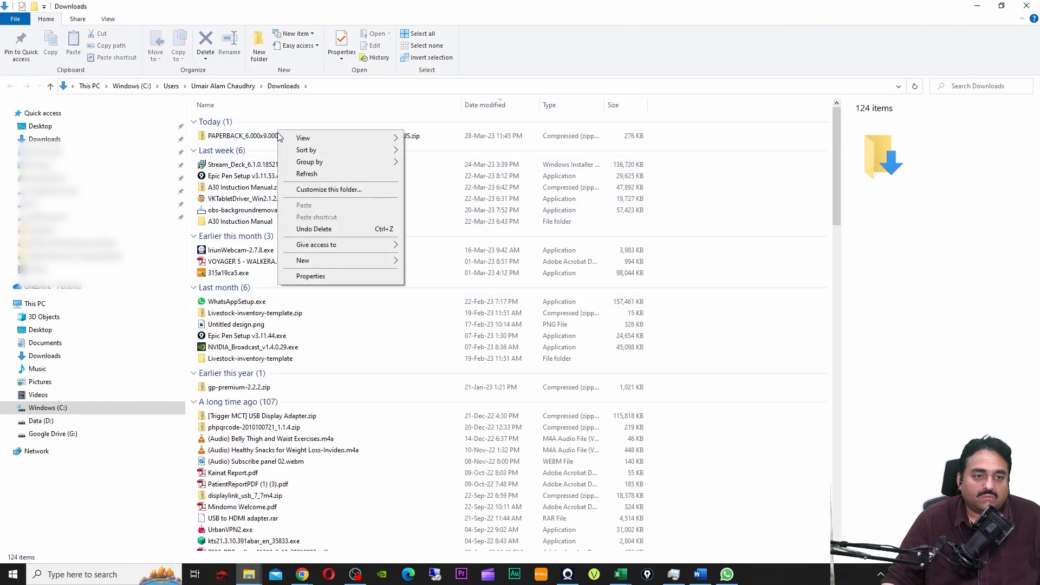
click(273, 139)
right_click(273, 139)
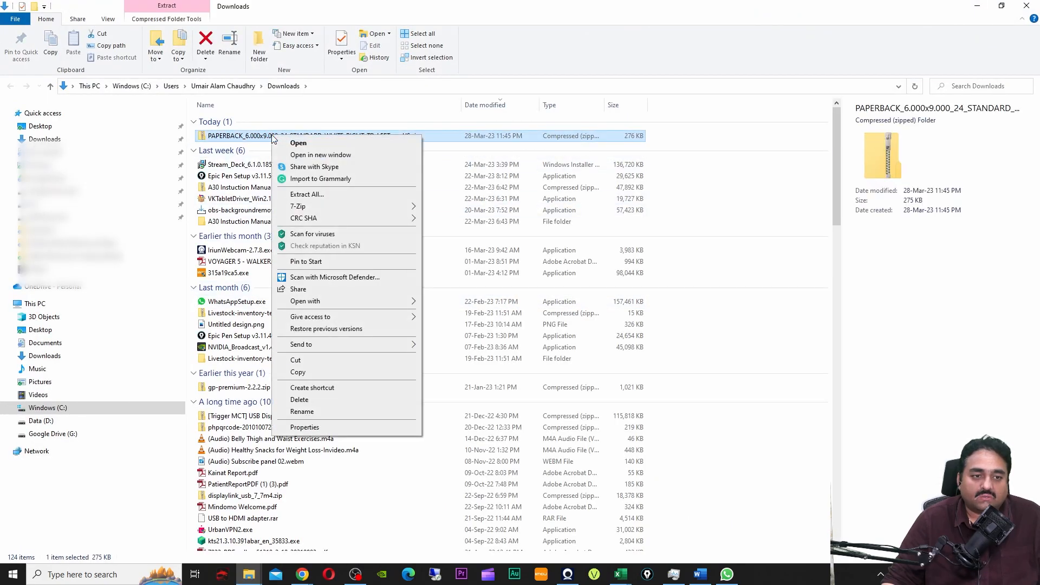
mouse_move(336, 207)
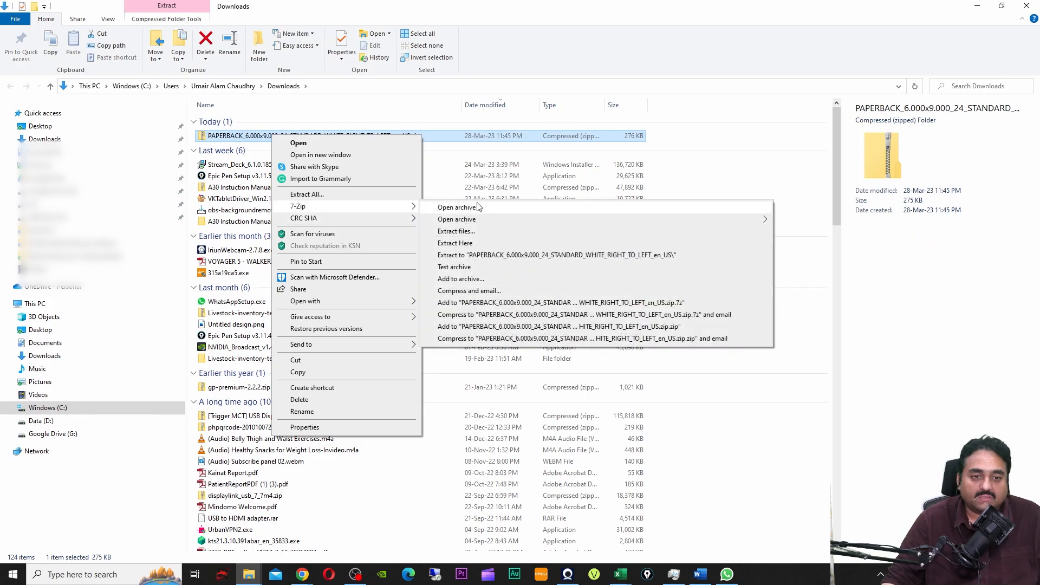
click(444, 255)
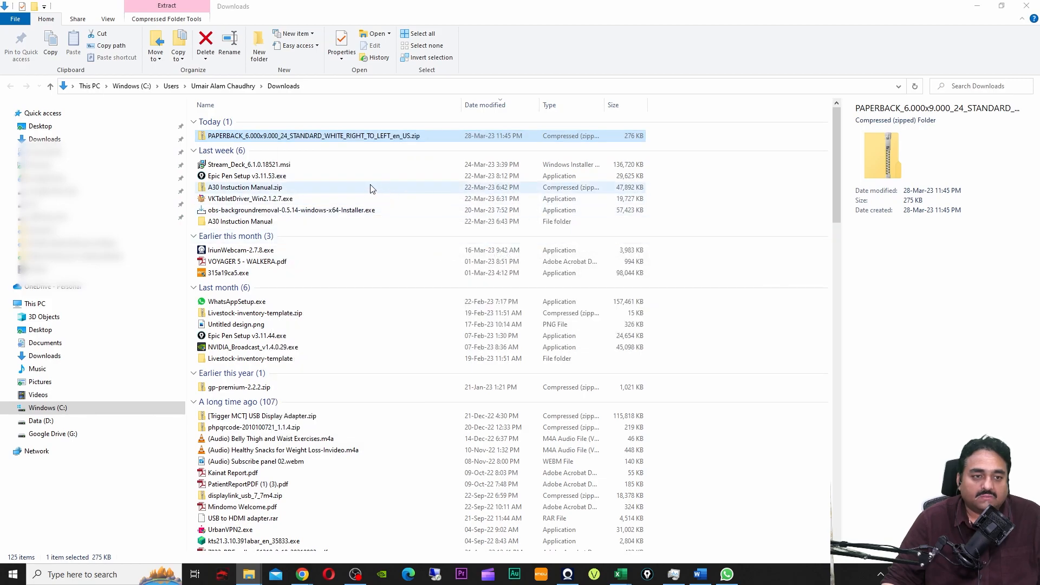
Open the extracted template folder, widen the Name column to fit the file names and select the PNG template
click(289, 149)
double_click(288, 149)
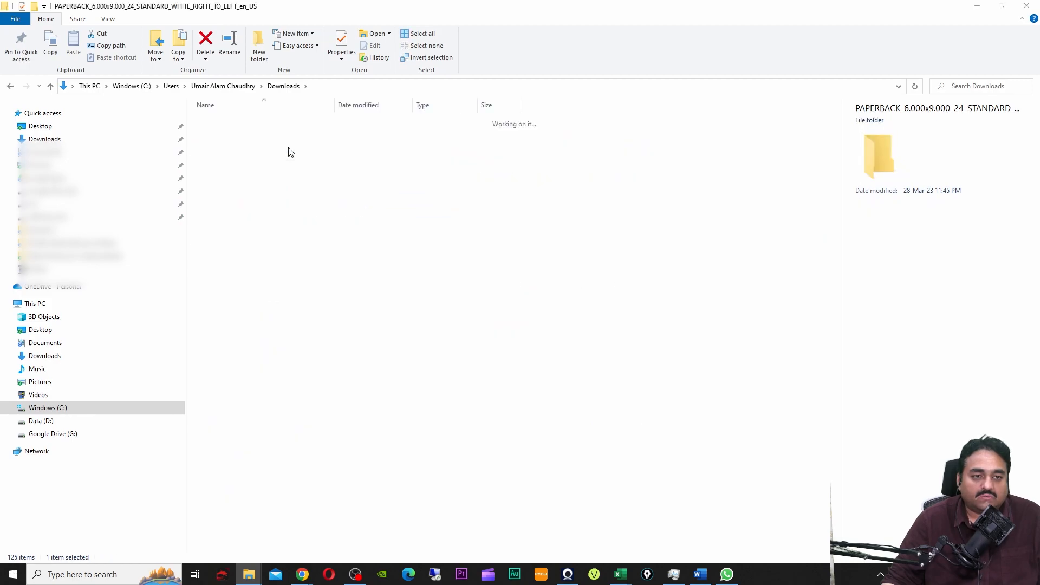
double_click(337, 108)
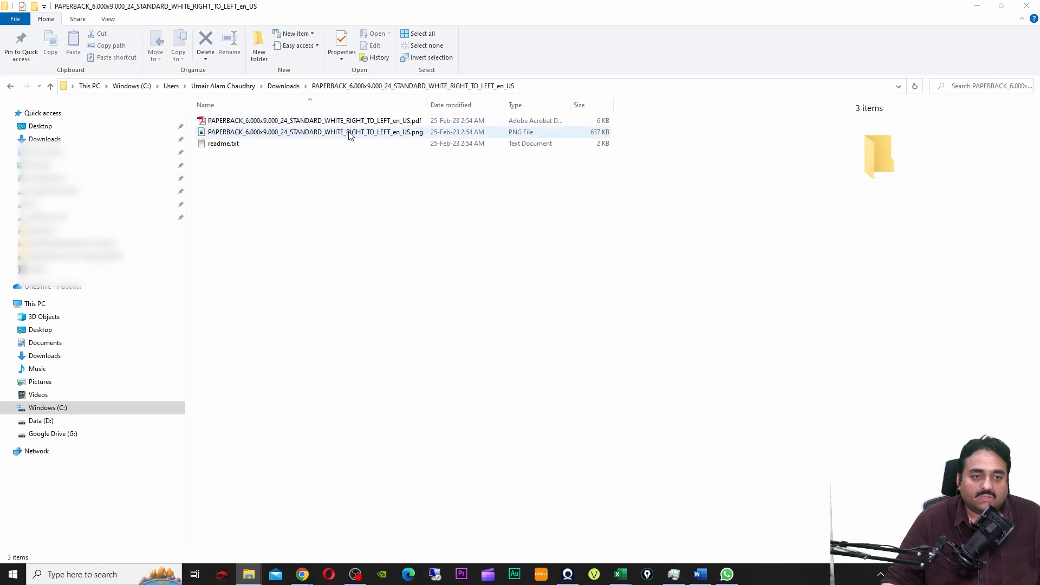
click(333, 123)
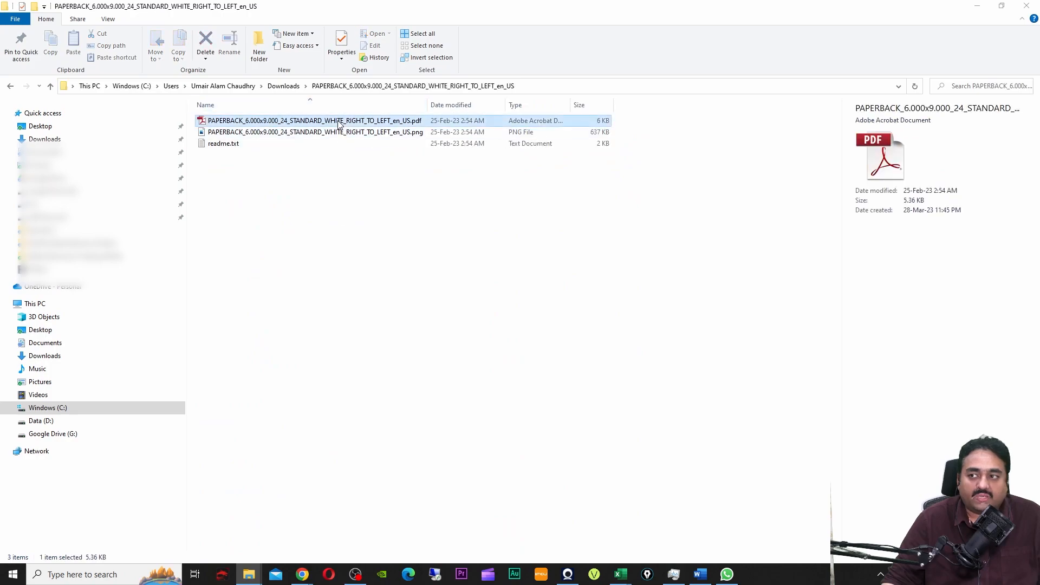
click(301, 136)
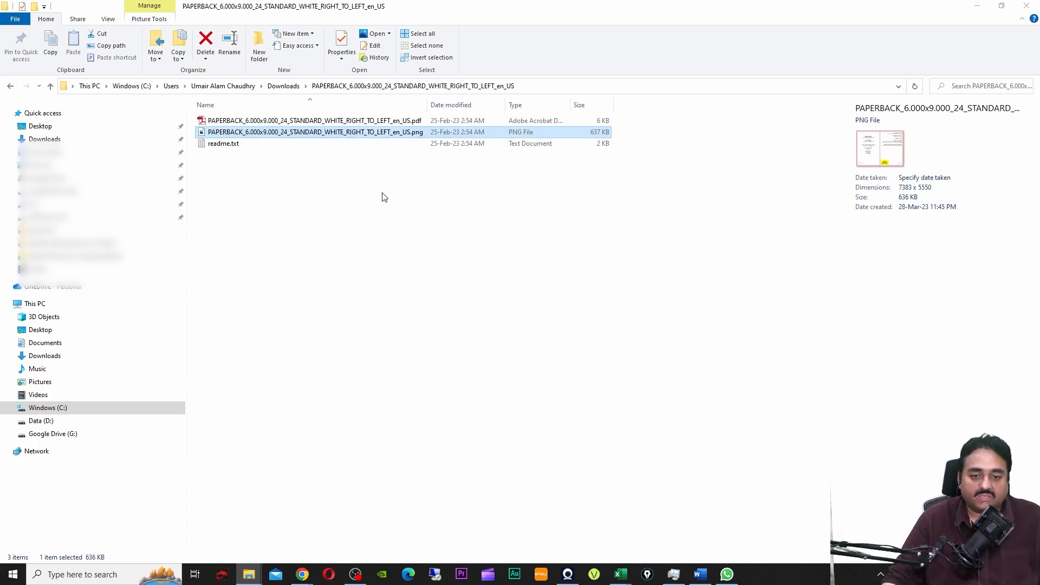
View the PNG cover template and circle the spine area between the front and back covers
double_click(356, 133)
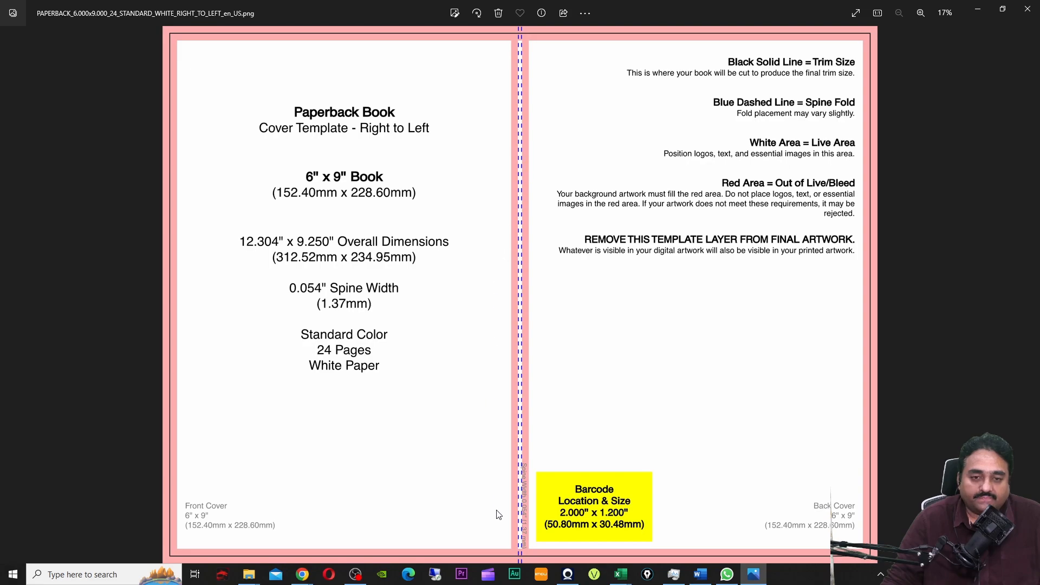
mouse_move(535, 274)
mouse_down()
mouse_move(497, 454)
mouse_move(561, 288)
mouse_up()
mouse_move(491, 161)
mouse_down()
mouse_move(458, 116)
mouse_move(402, 153)
mouse_up()
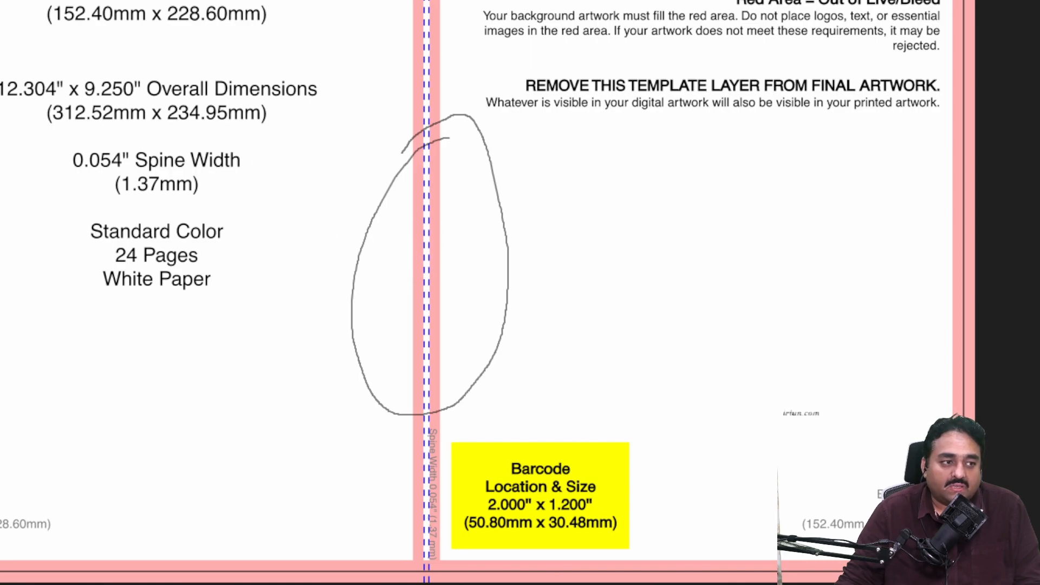
key(Escape)
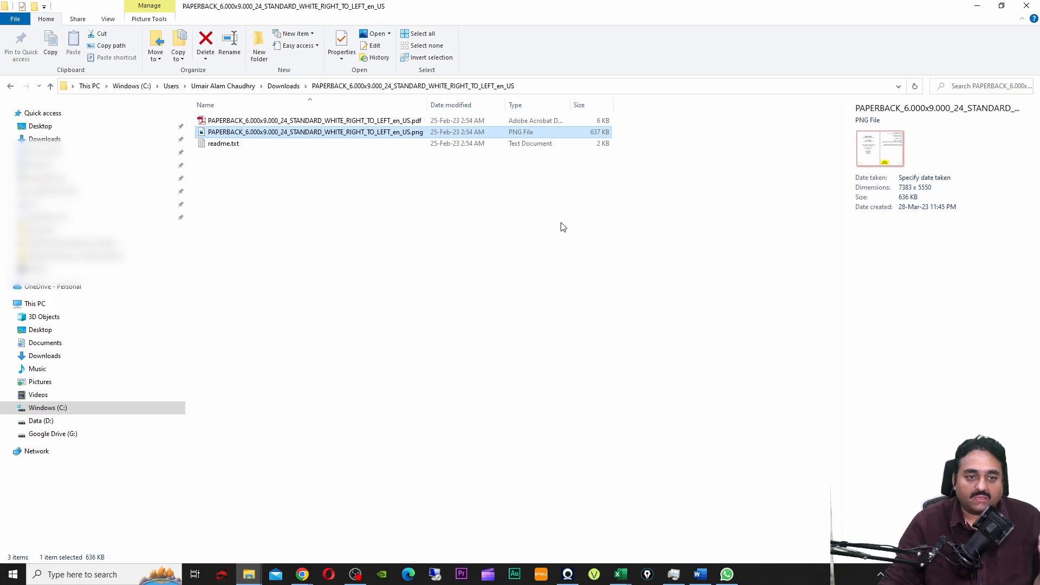
Open the file properties of the PNG cover template and move the dialog clear of the file list
click(333, 207)
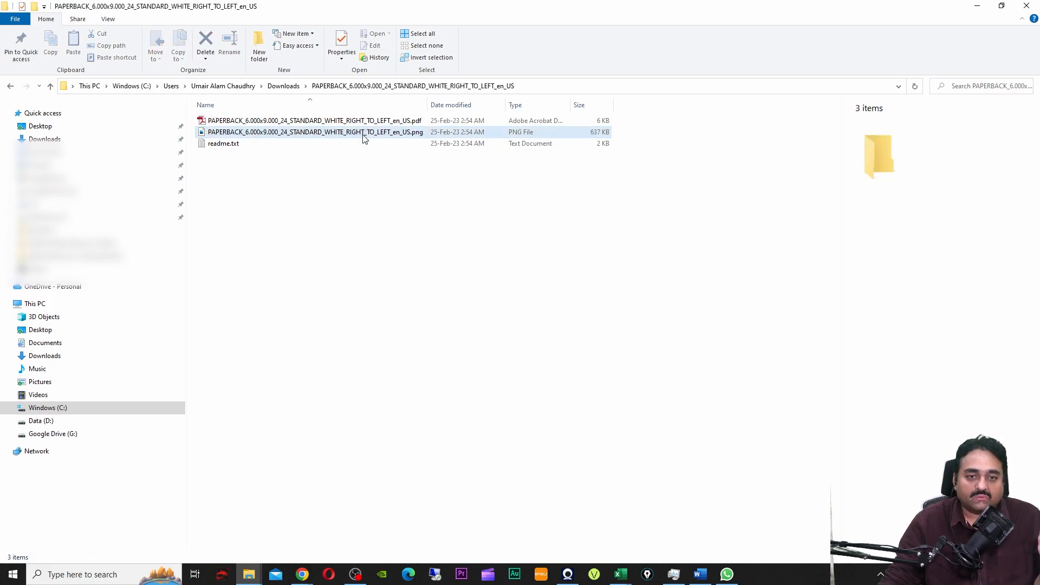
click(364, 138)
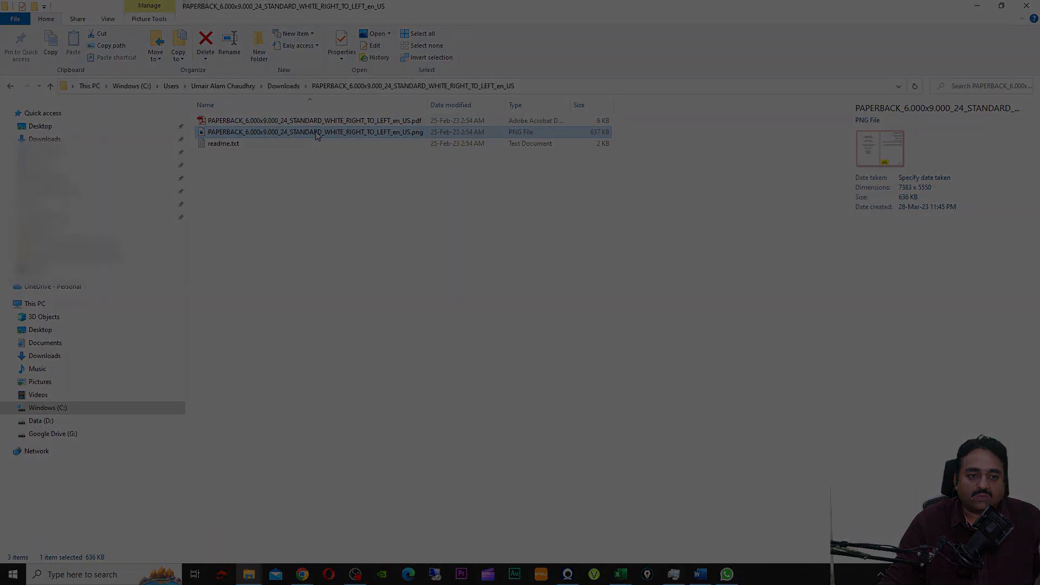
right_click(238, 134)
click(288, 550)
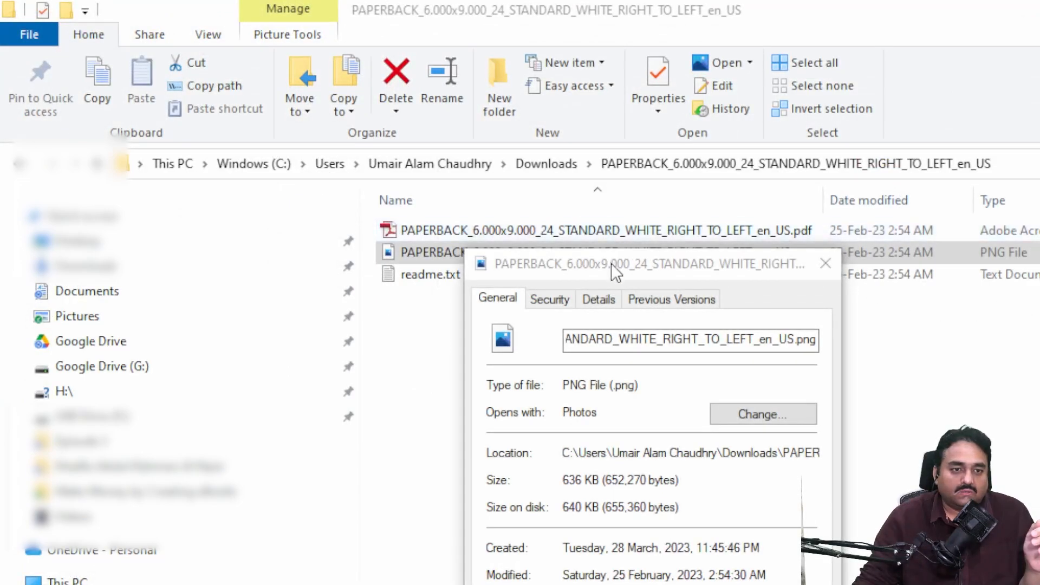
drag(317, 137, 212, 83)
drag(410, 158, 292, 66)
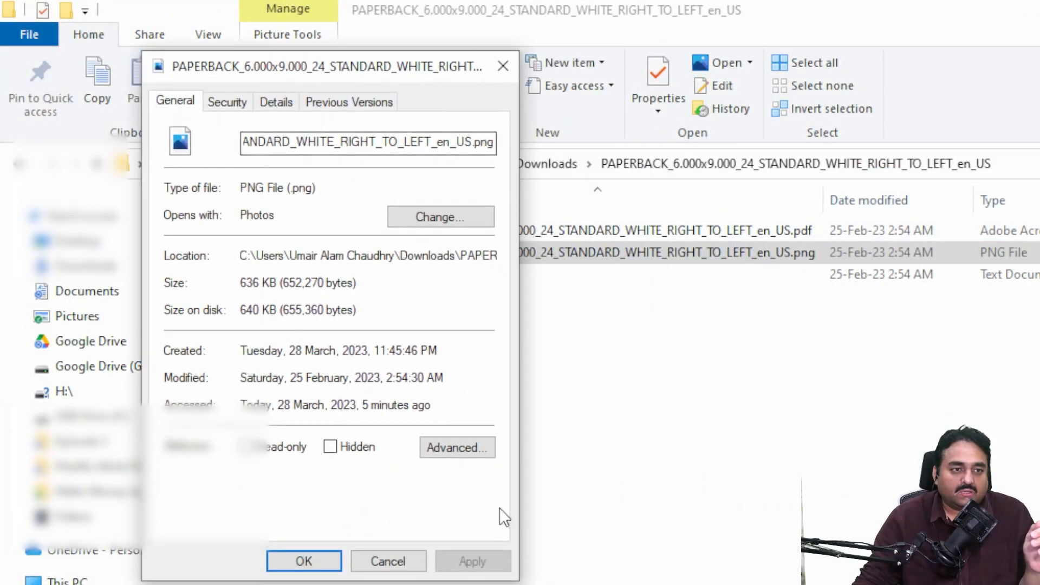
Show the detailed properties of the PNG template and examine its pixel dimensions, width and height
click(276, 103)
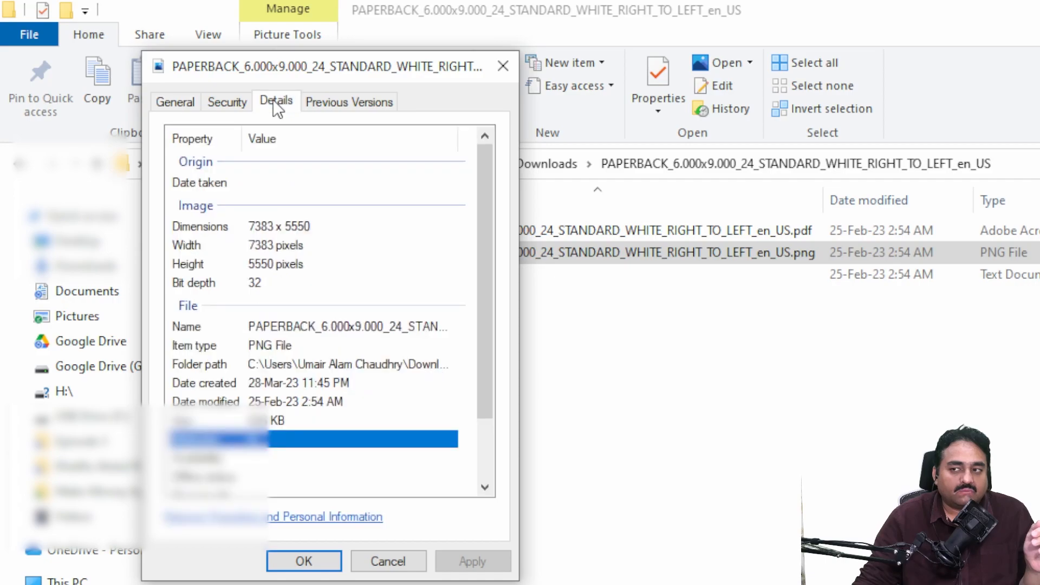
click(255, 246)
click(259, 226)
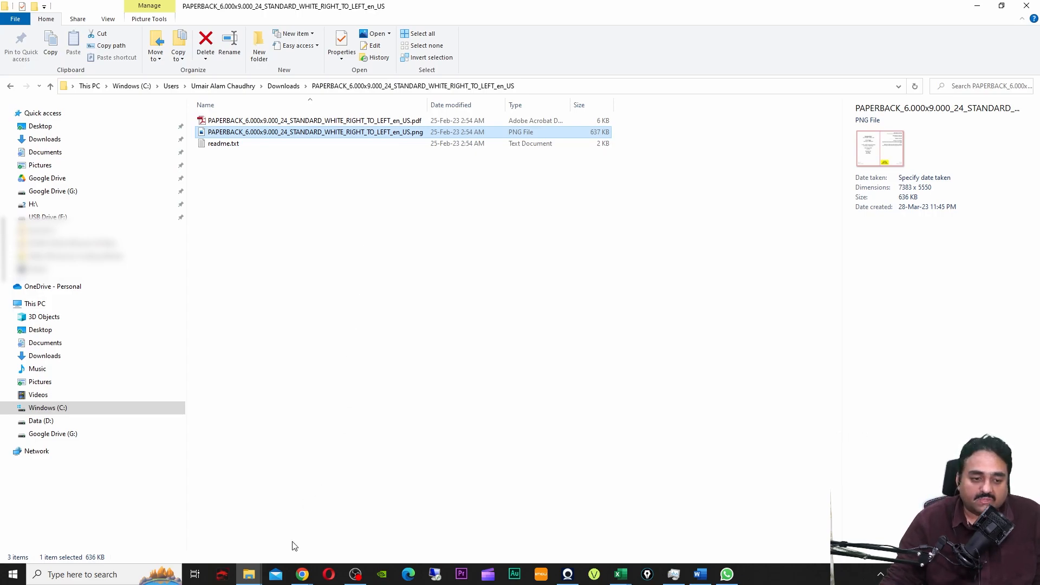
Switch to Canva, search the design types for "book" and create a blank Book Creator Cover (Landscape) design
mouse_move(302, 573)
click(448, 531)
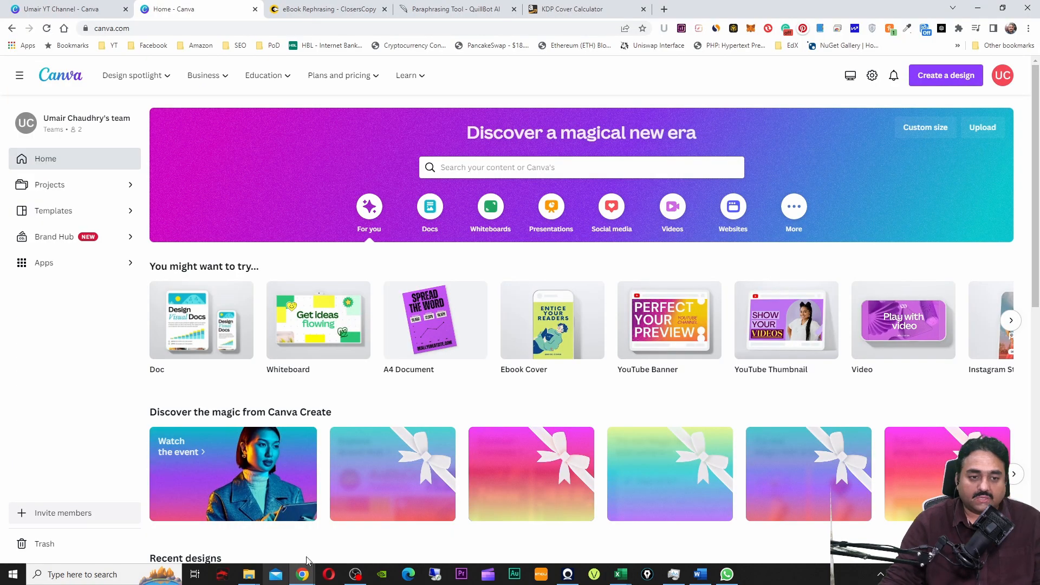
click(931, 80)
double_click(867, 100)
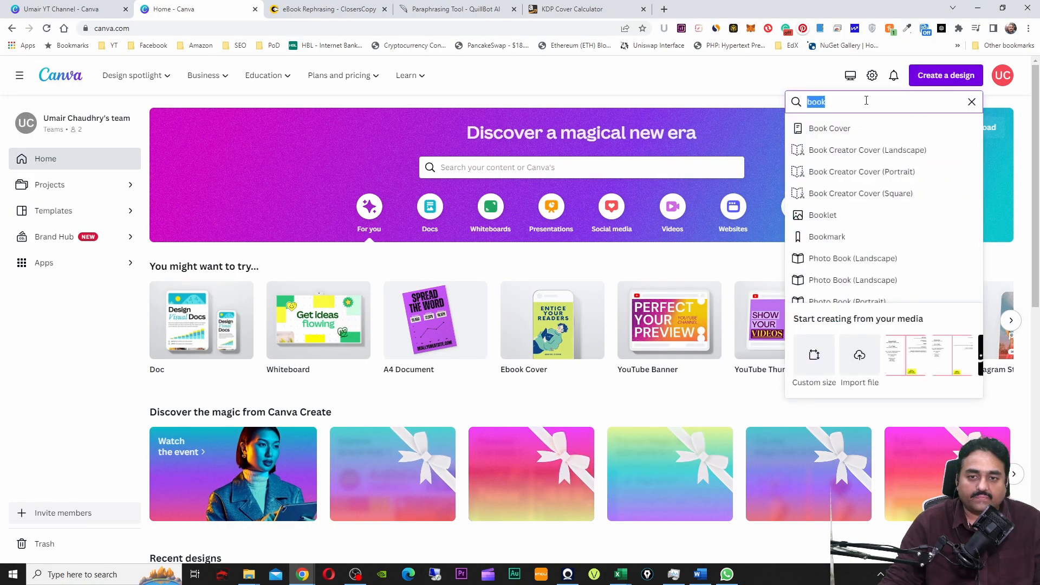
key(BackSpace)
text(book)
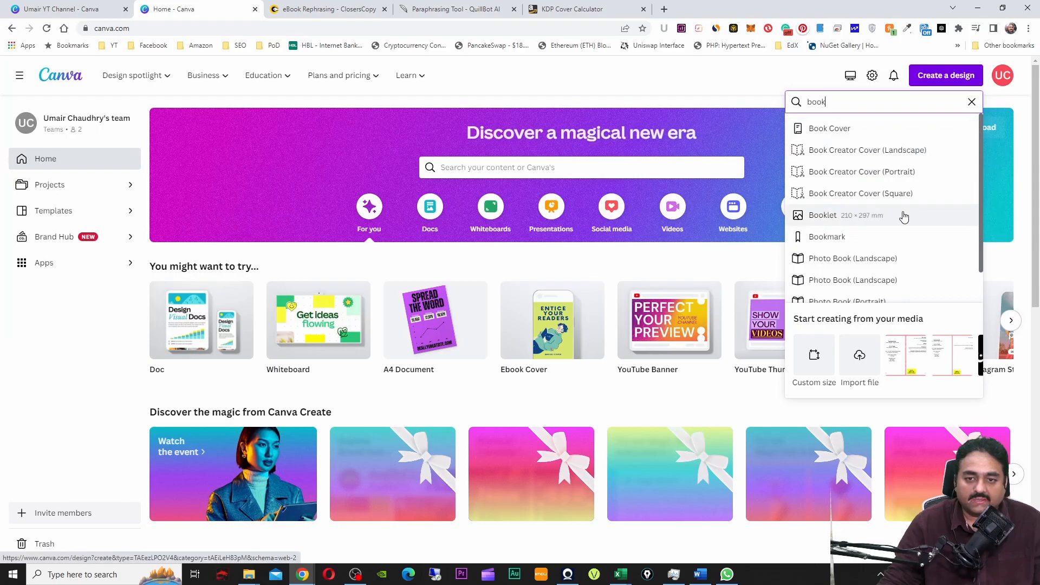
click(854, 155)
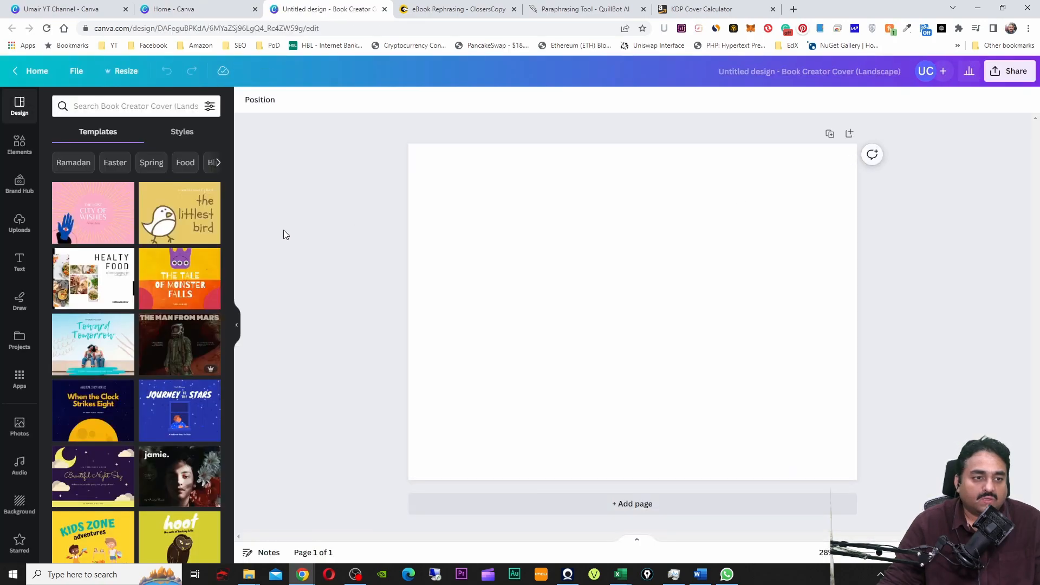
Bring the PNG cover template from its File Explorer folder into the Canva design and scale it to fill the whole page
mouse_move(249, 574)
click(379, 528)
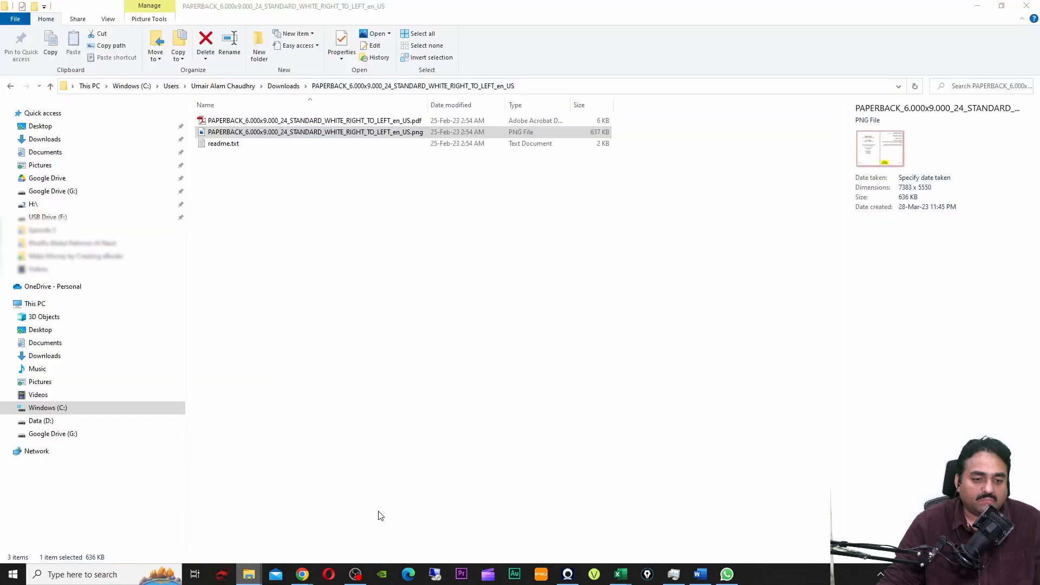
drag(273, 133, 561, 304)
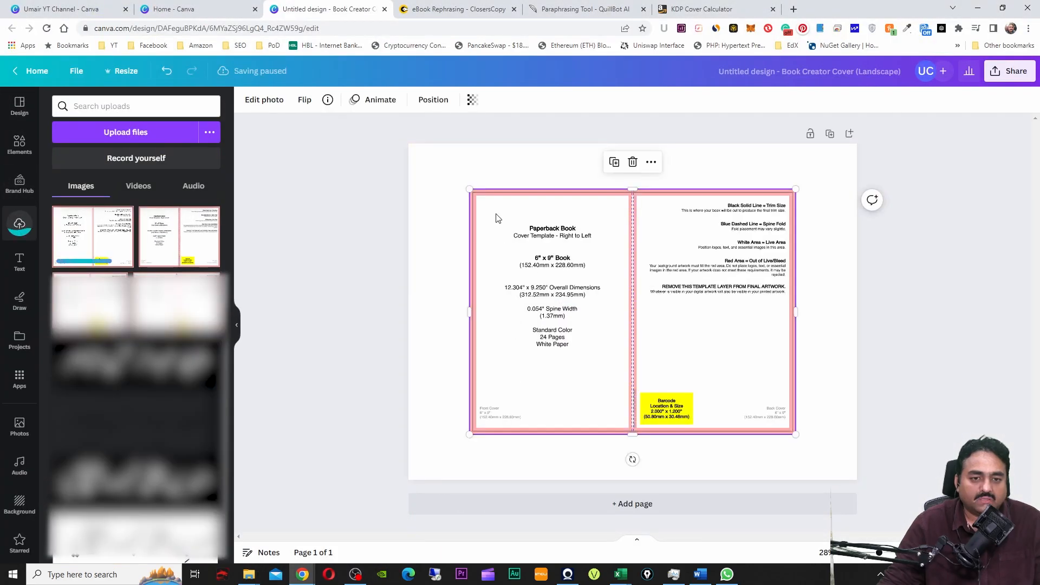
drag(510, 231, 446, 178)
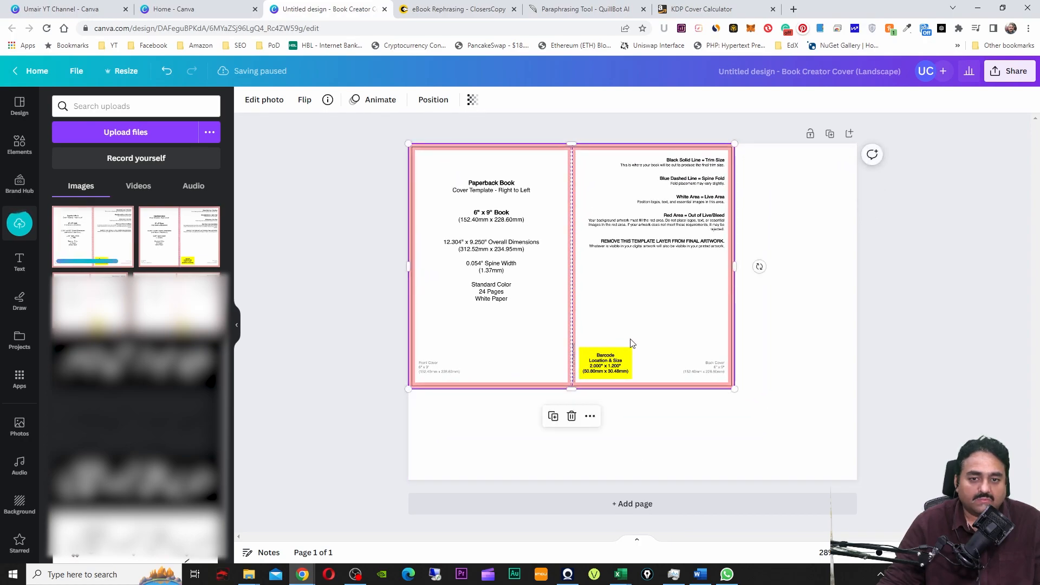
drag(735, 389, 858, 480)
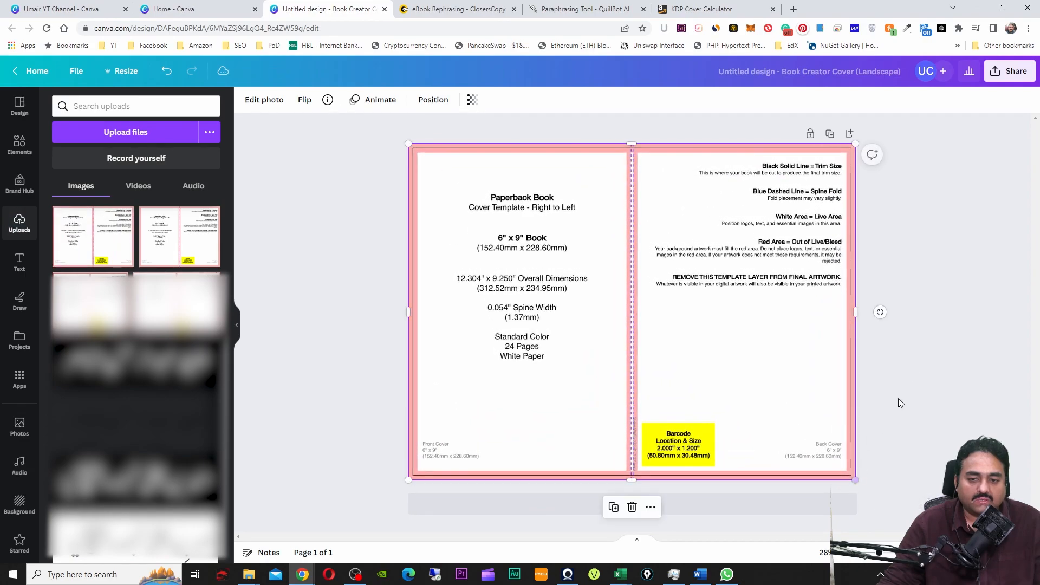
click(924, 359)
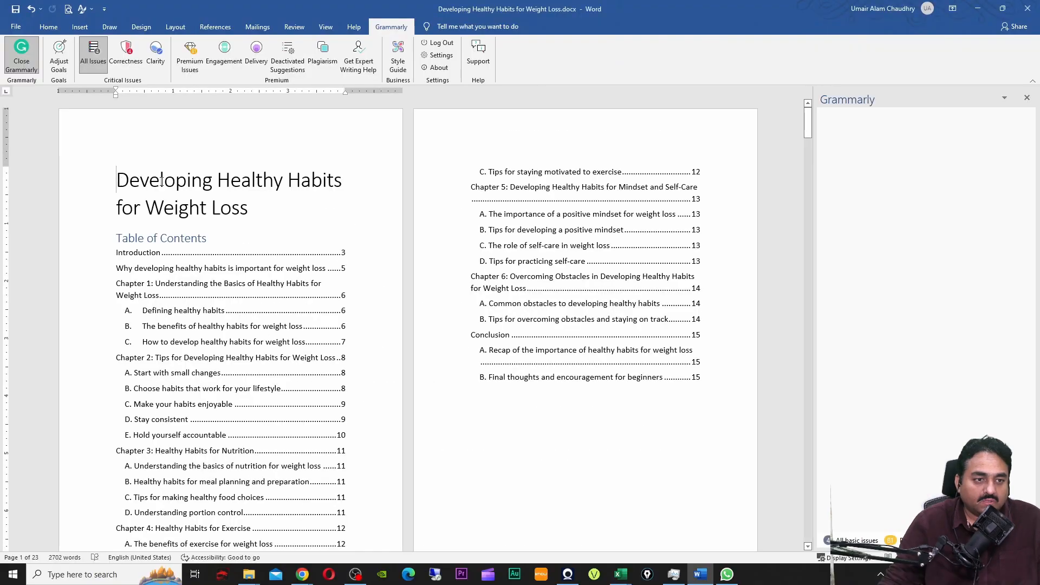
Copy the title "Developing Healthy Habits for Weight Loss" from the Word document and switch back to the Canva design
drag(161, 181, 249, 207)
key(ctrl+c)
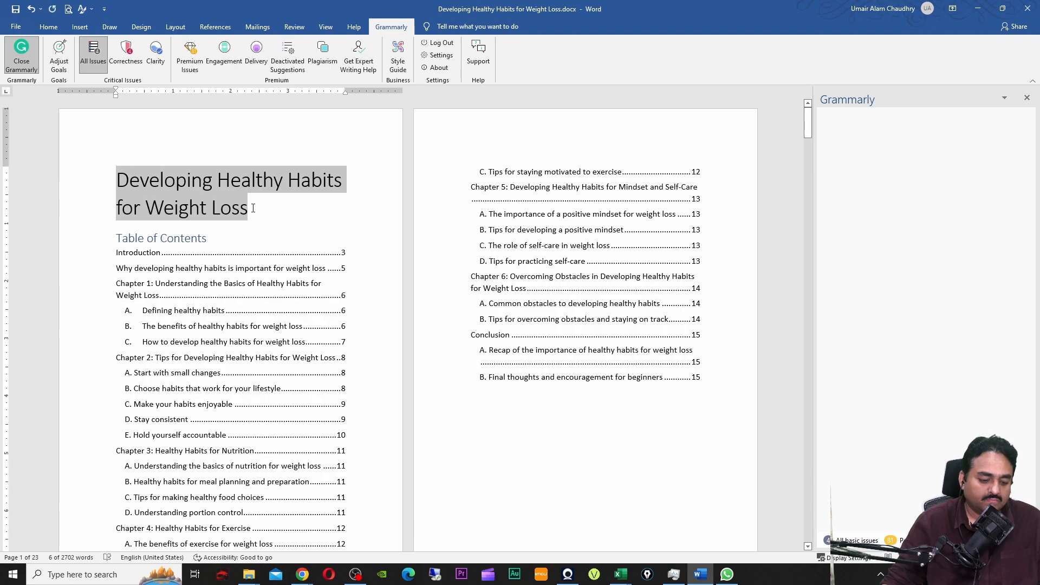
mouse_move(303, 574)
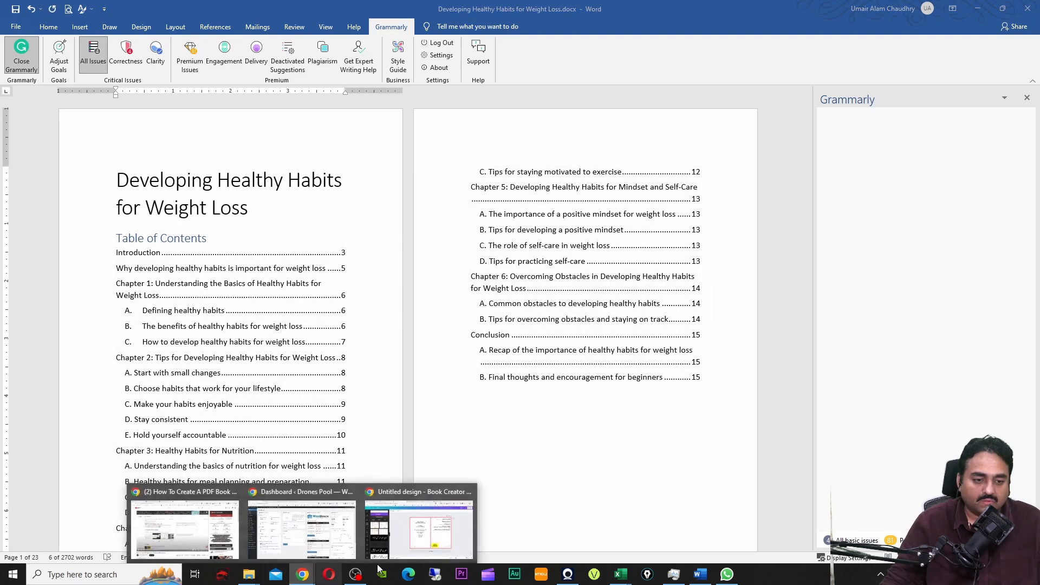
click(458, 510)
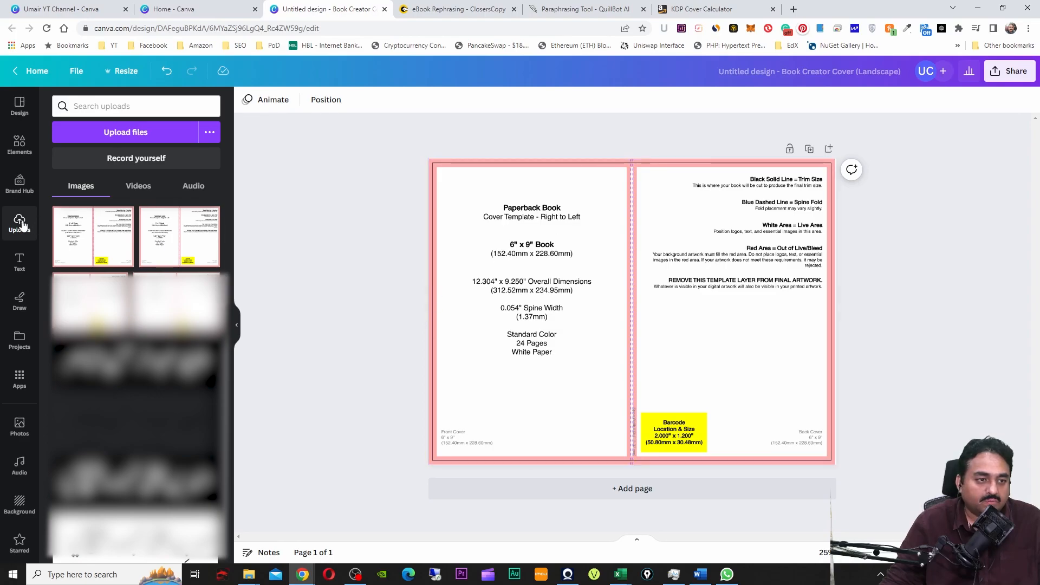
Add a wide heading over the cover template and replace its placeholder with the copied title "Developing Healthy Habits for Weight Loss"
click(20, 263)
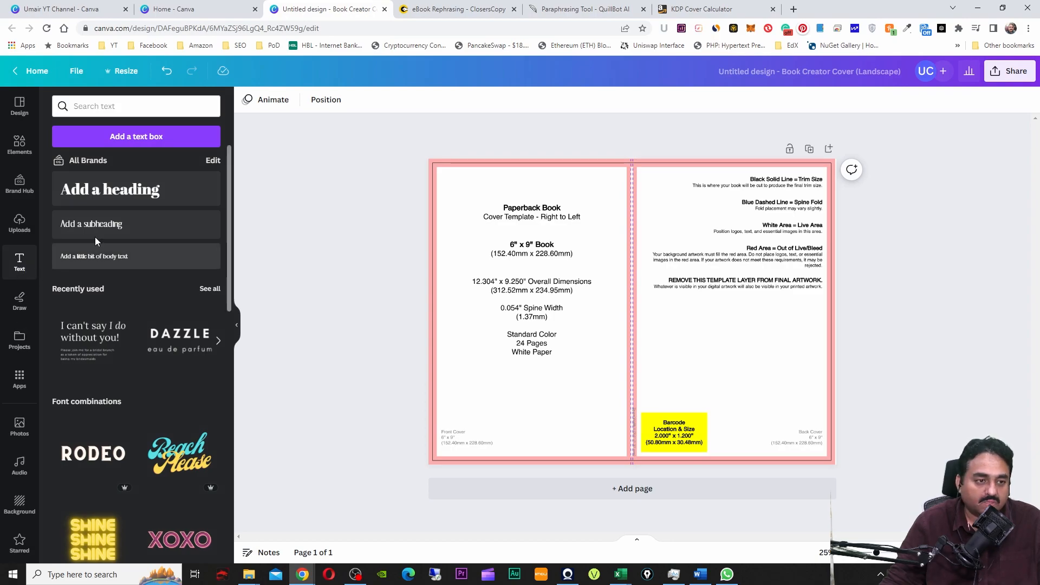
click(138, 193)
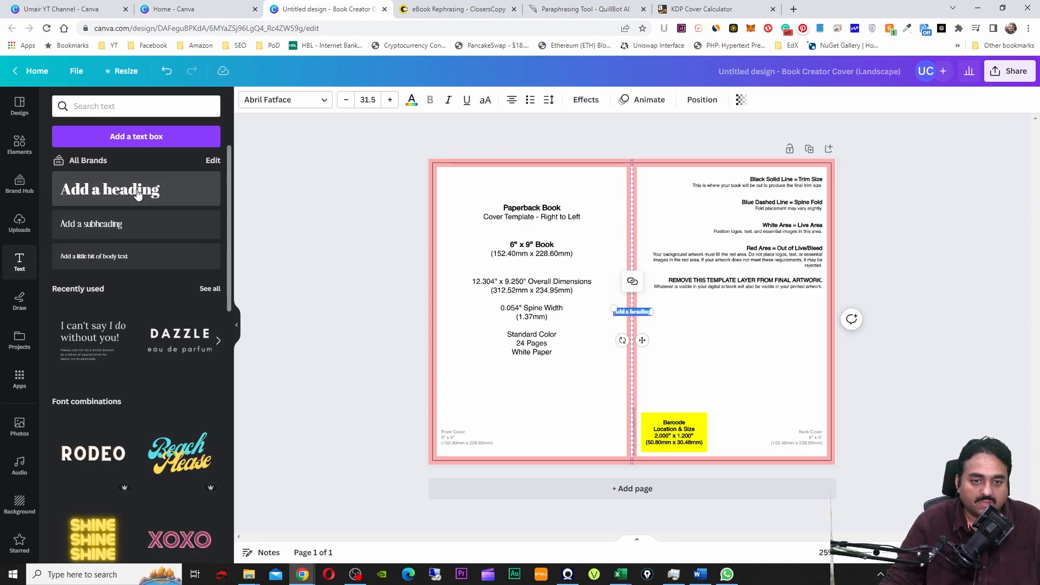
drag(652, 311, 800, 313)
drag(611, 308, 483, 304)
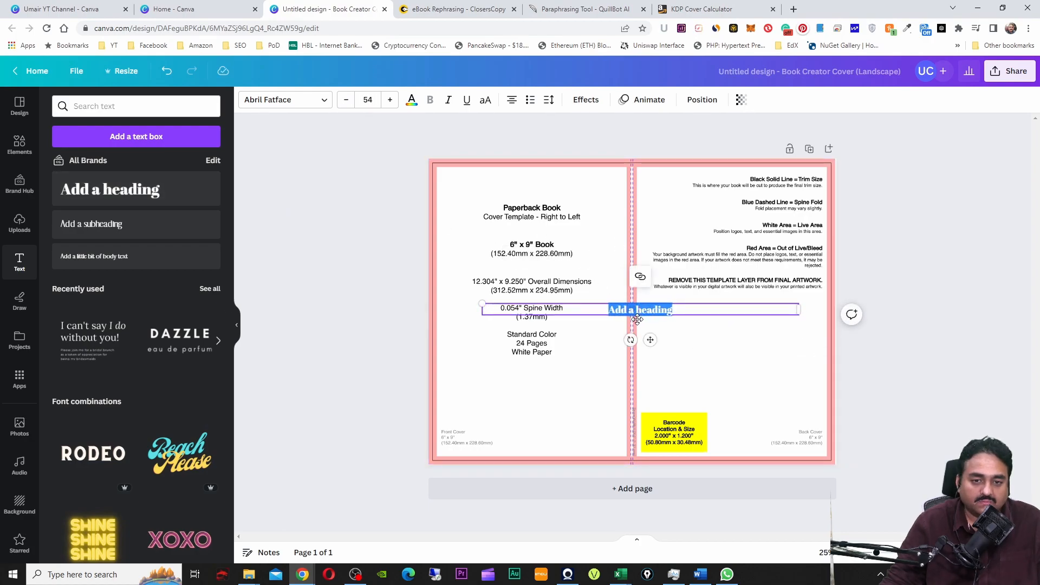
drag(649, 340, 596, 306)
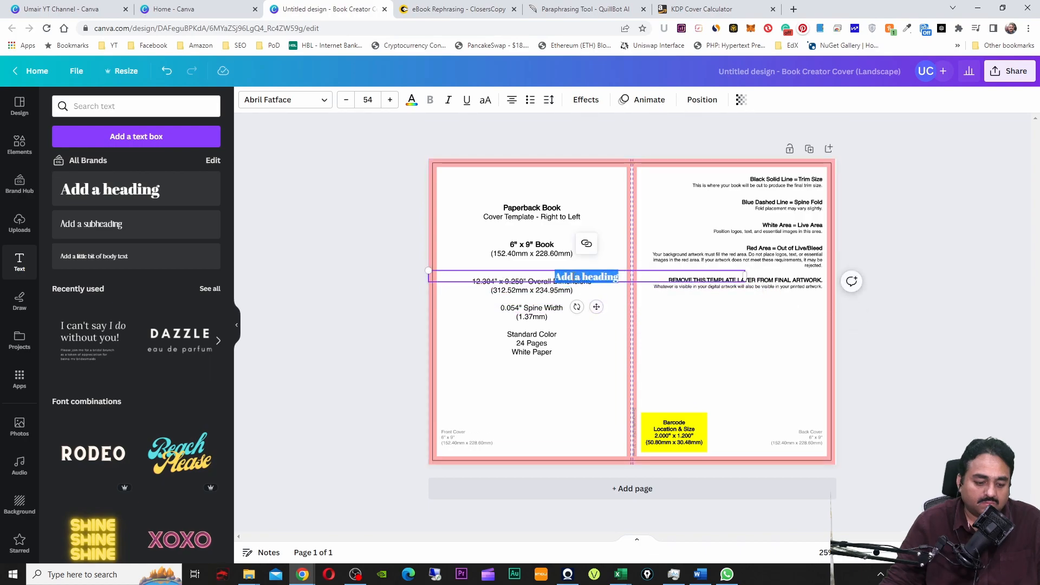
key(ctrl+v)
Narrow the title's text box to fit the front cover, set its font size to 69 and position it in the middle of that cover
drag(746, 276, 584, 272)
drag(514, 323, 541, 324)
click(389, 102)
click(388, 102)
click(389, 101)
click(389, 101)
click(389, 101)
click(389, 101)
click(389, 101)
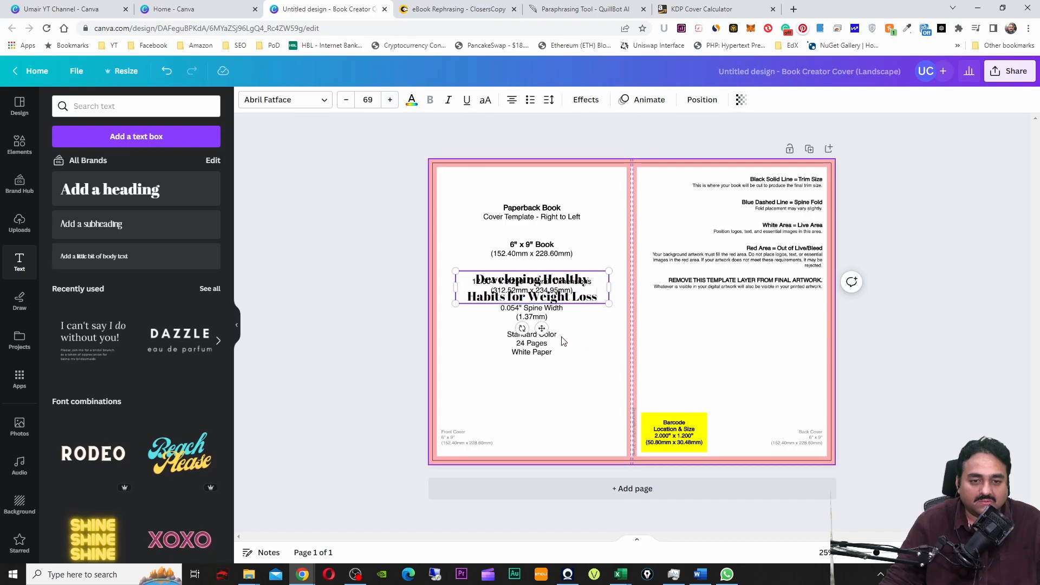
mouse_move(543, 324)
mouse_down()
mouse_move(544, 303)
mouse_move(543, 332)
mouse_move(547, 320)
mouse_up()
click(755, 388)
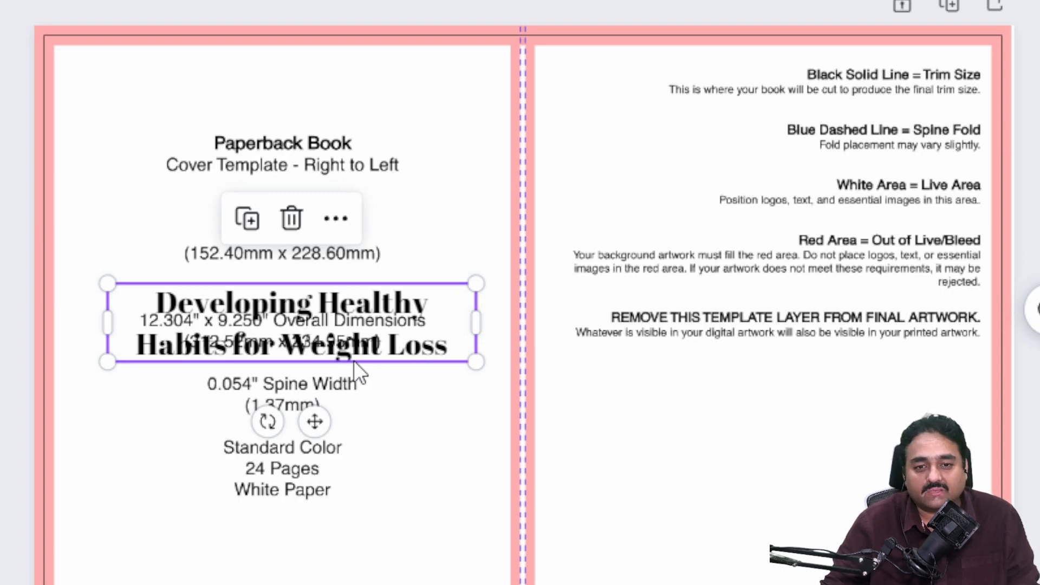
Lower the template image's opacity so it serves as a faint guide and lock it in place
click(841, 205)
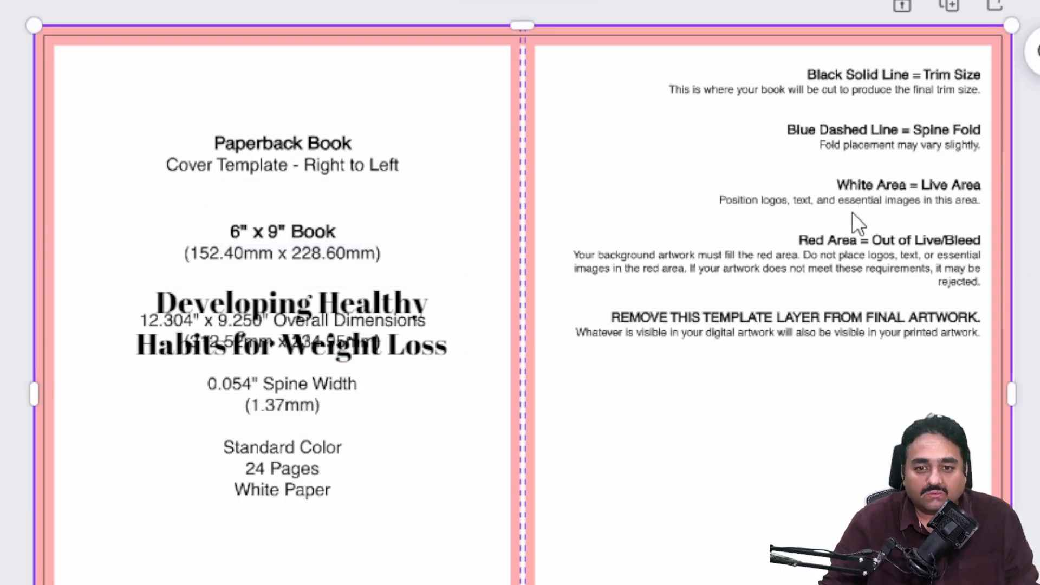
drag(181, 2, 7, 3)
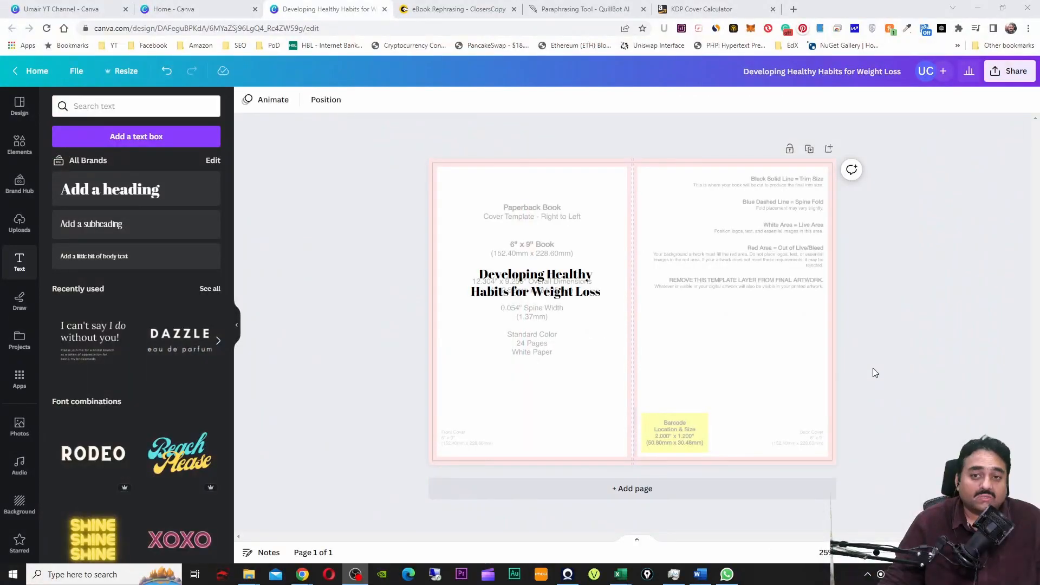
click(774, 319)
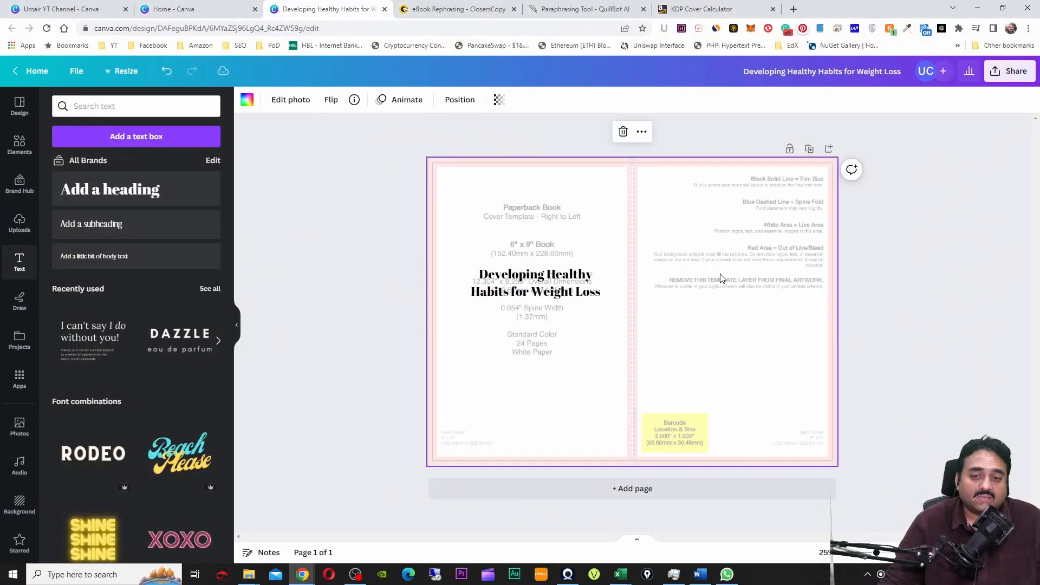
click(642, 132)
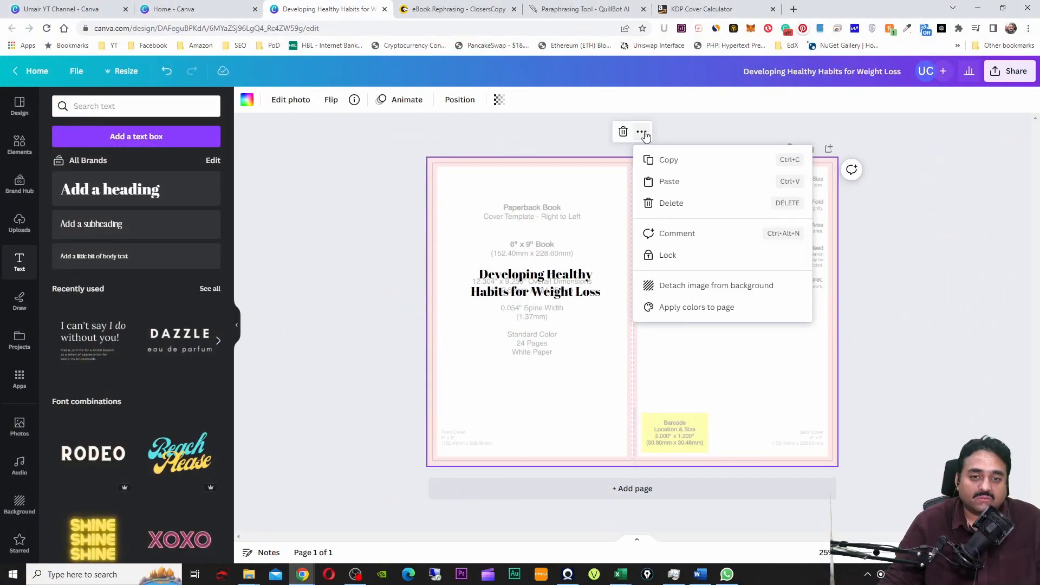
click(668, 255)
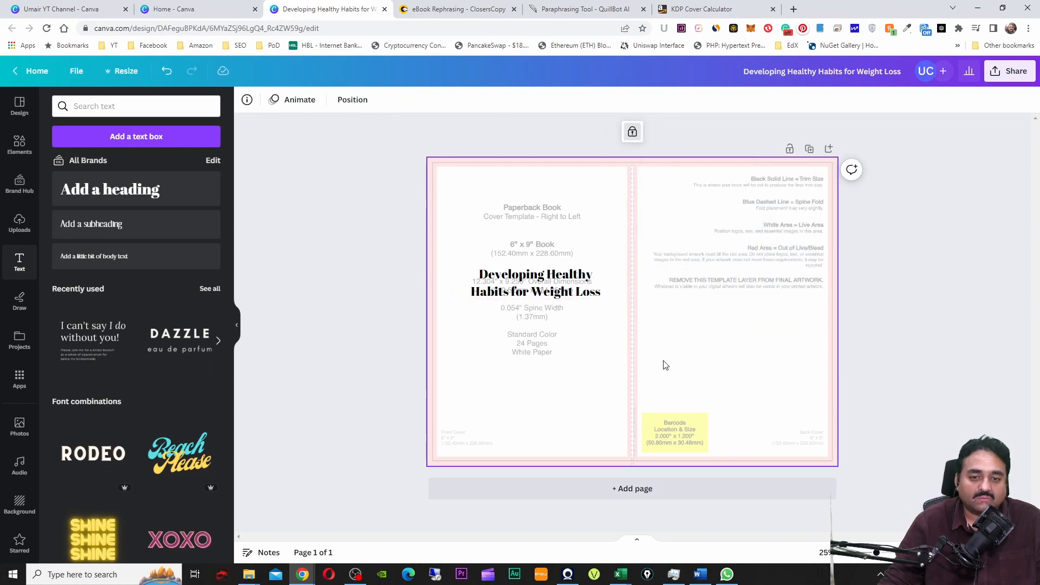
Move the title up the front cover, over the template's 6" x 9" Book text, keeping it inside the live area
drag(510, 287, 666, 299)
click(683, 299)
drag(563, 286, 584, 277)
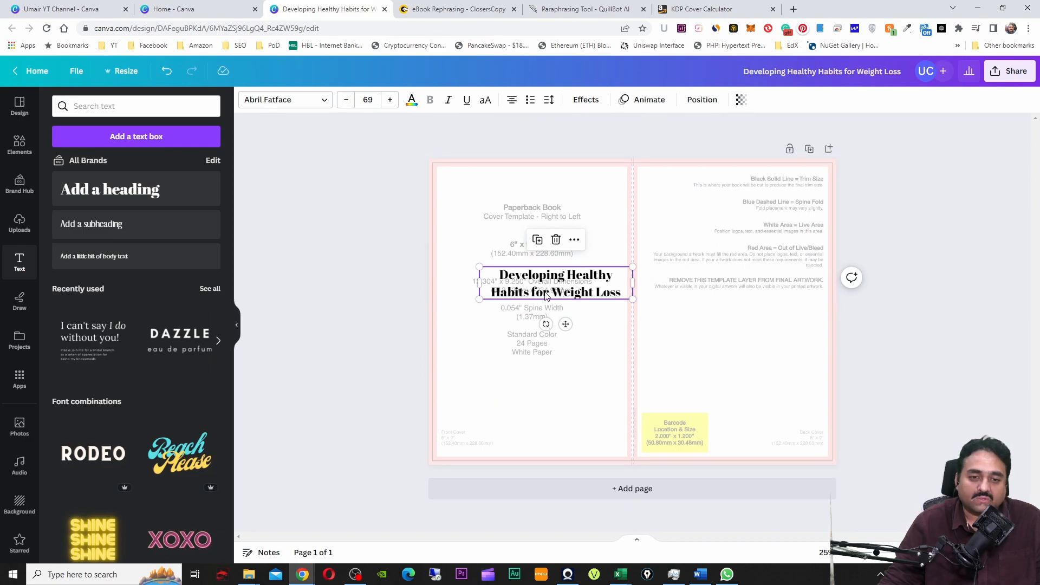
drag(552, 293, 534, 277)
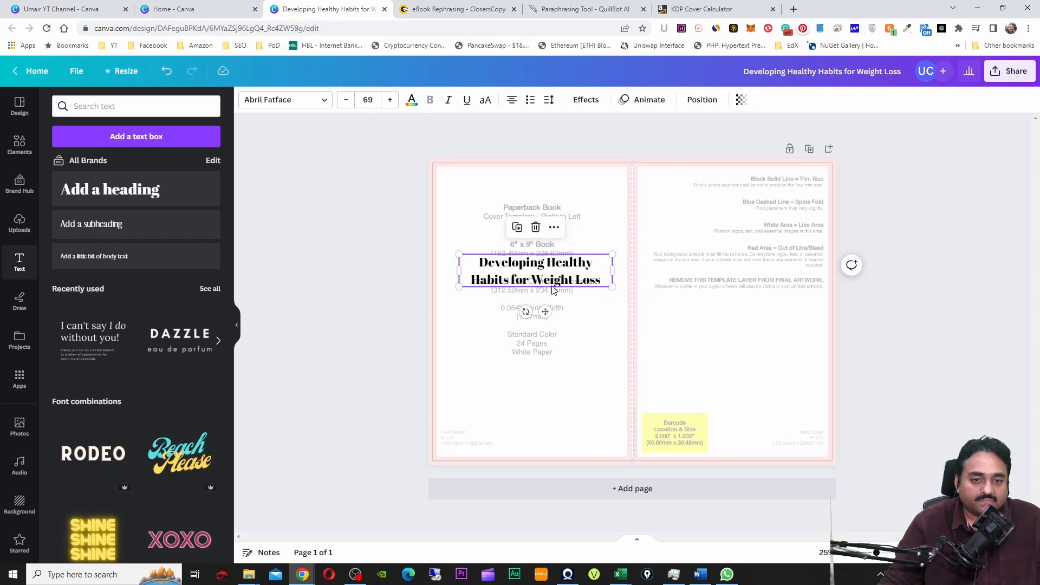
drag(548, 276, 550, 251)
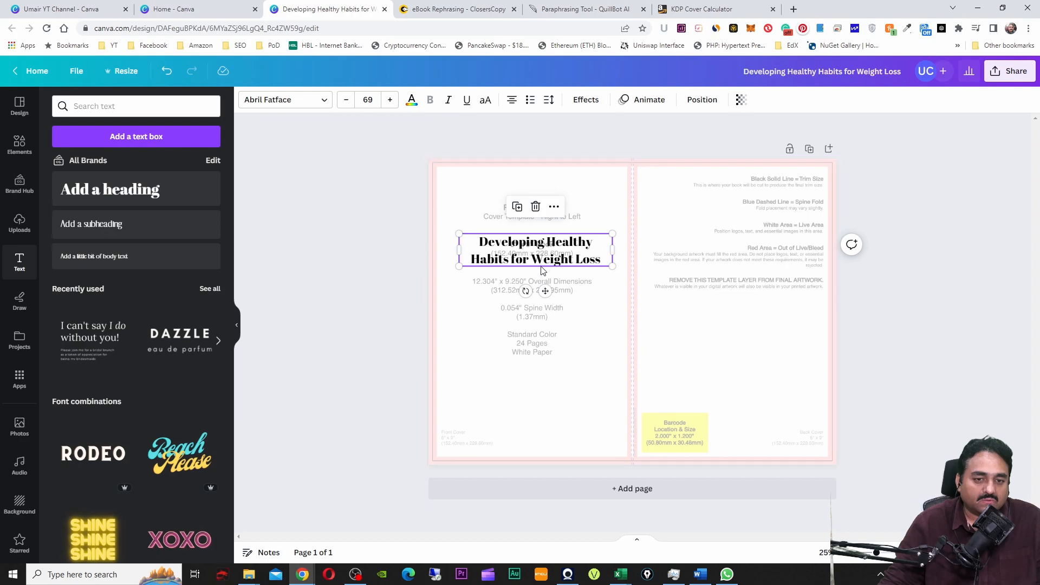
Duplicate the title text box and place the copy in the lower part of the front cover
click(555, 208)
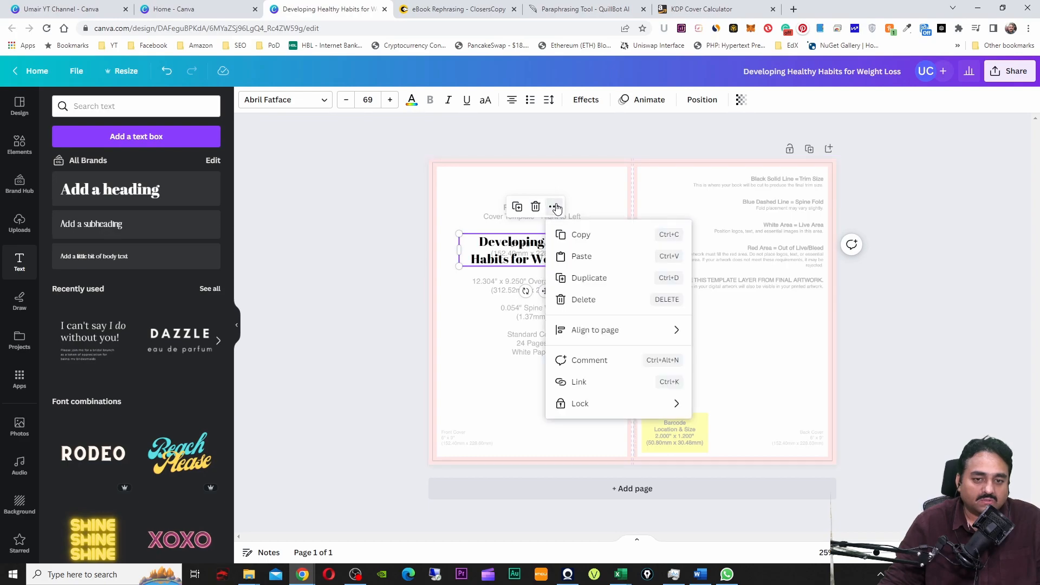
click(566, 277)
drag(549, 254, 542, 400)
Replace the text of the lower copy with "By" and the author's name on a second line
double_click(510, 396)
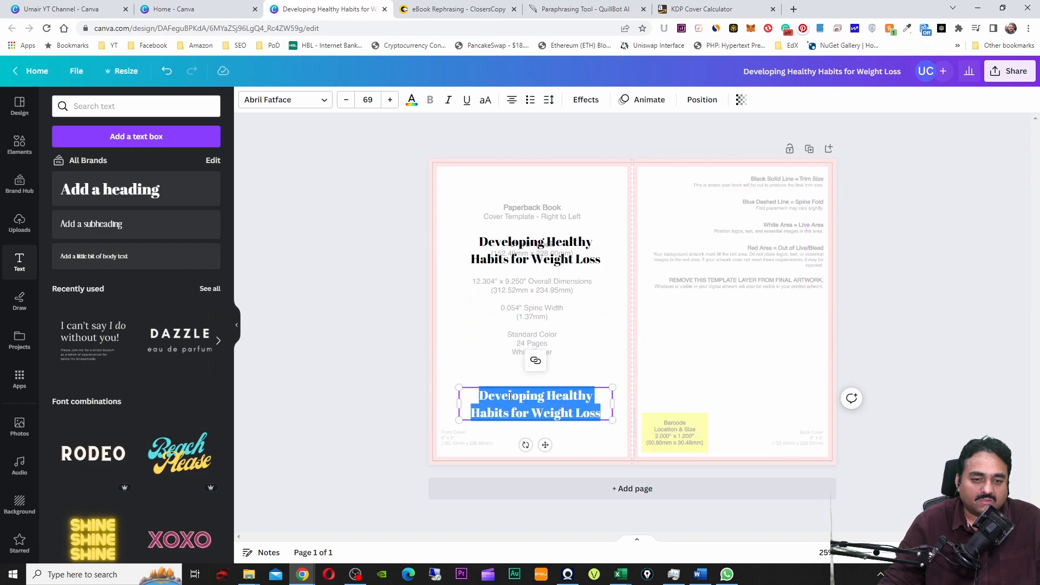
text(By)
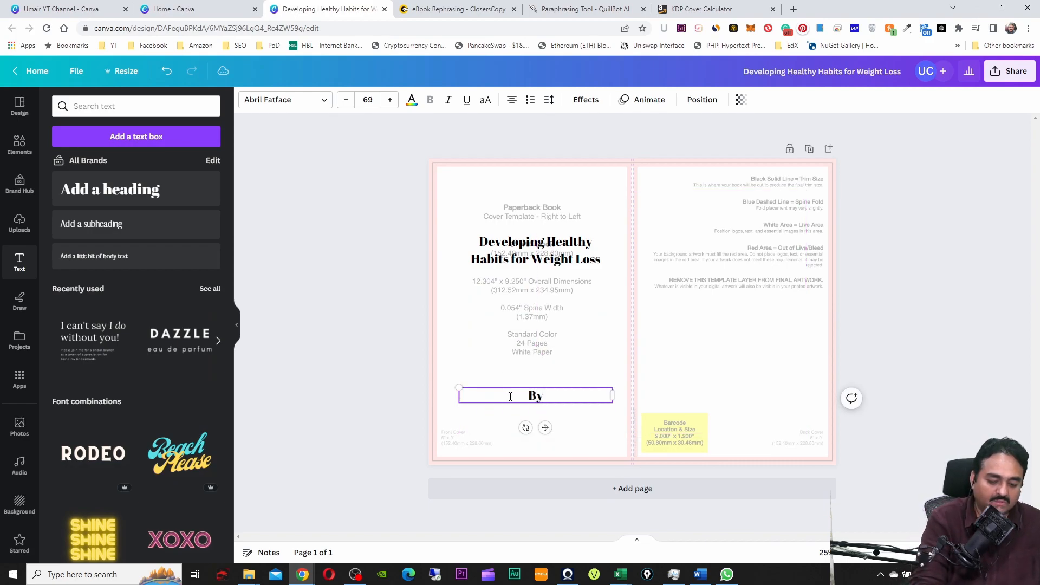
key(Return)
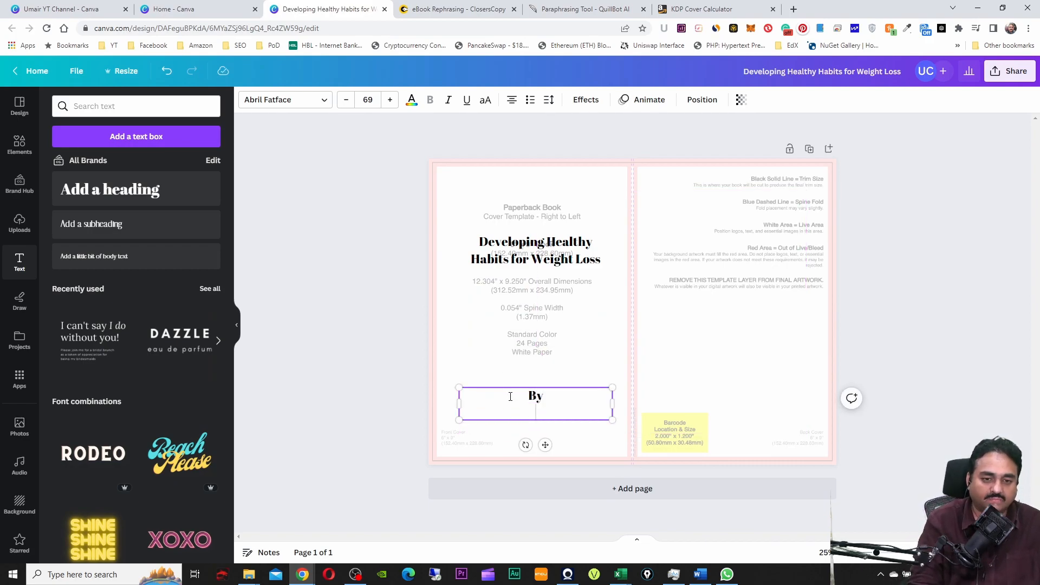
text(U. Alam)
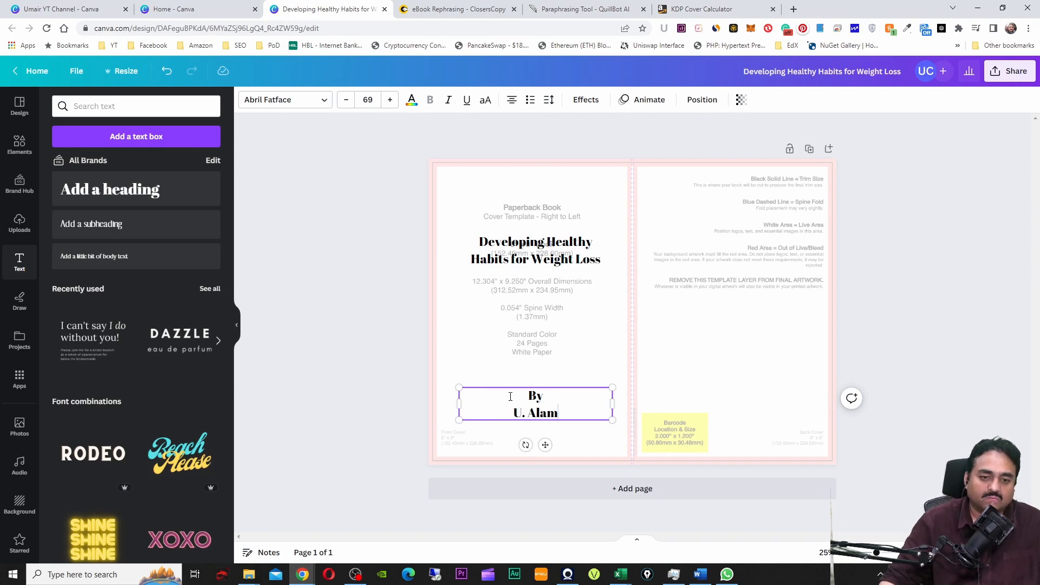
click(579, 372)
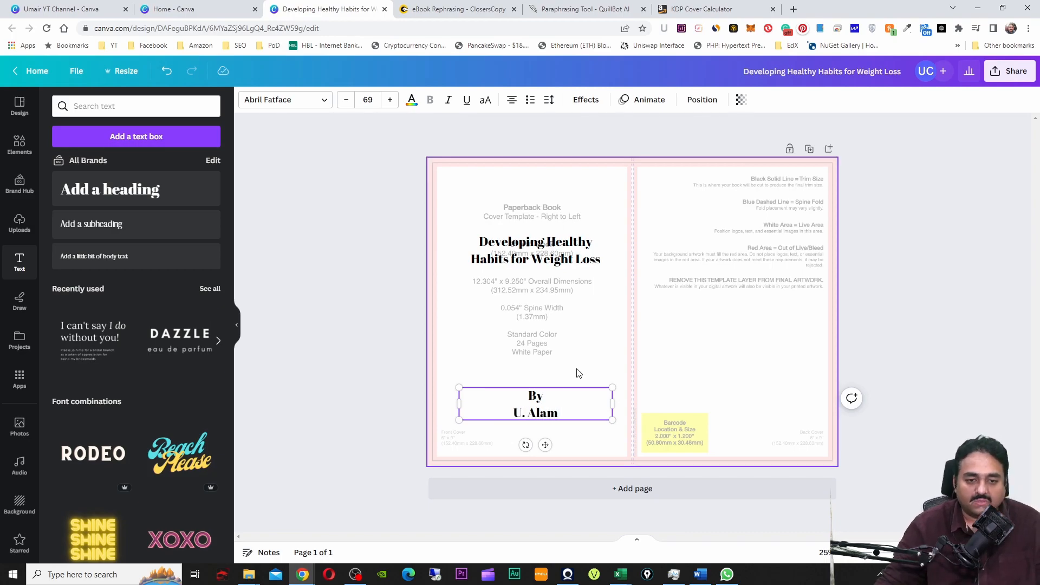
click(569, 398)
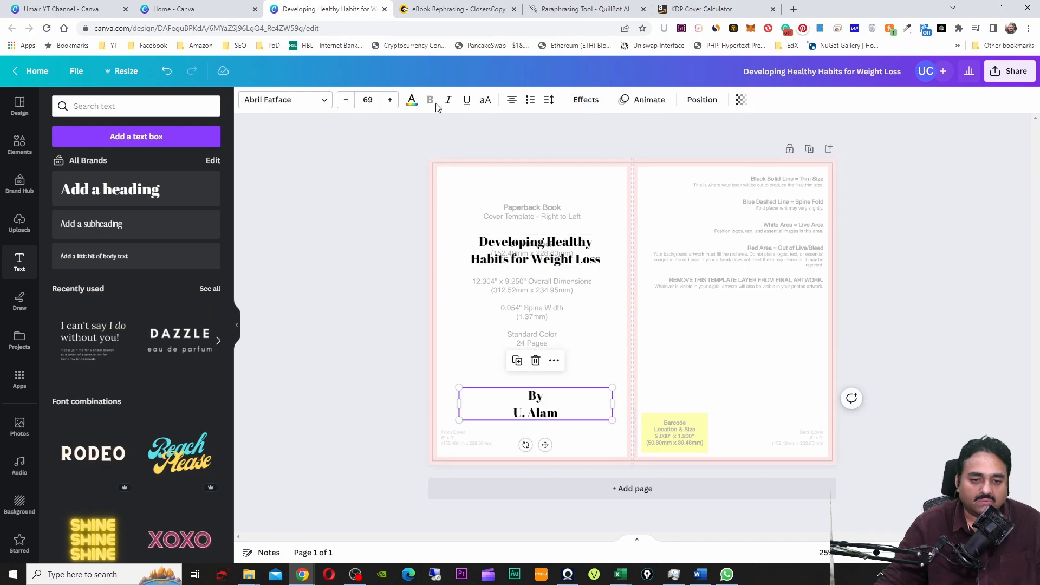
Reduce the font size of the author byline step by step until it is clearly smaller than the book title
click(346, 100)
click(346, 100)
click(346, 99)
click(345, 100)
click(345, 99)
click(345, 100)
click(345, 99)
click(346, 99)
click(346, 101)
click(346, 101)
click(346, 100)
click(347, 101)
click(347, 101)
click(346, 101)
click(347, 100)
click(346, 100)
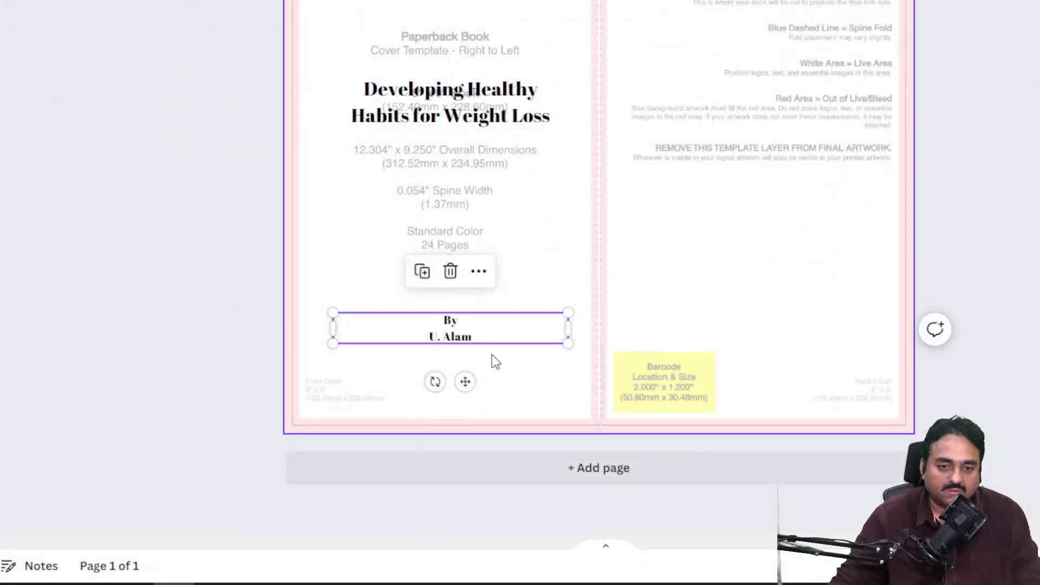
Move the author byline slightly further down the front cover, keeping it inside the live area
click(504, 371)
click(476, 343)
drag(464, 382, 463, 398)
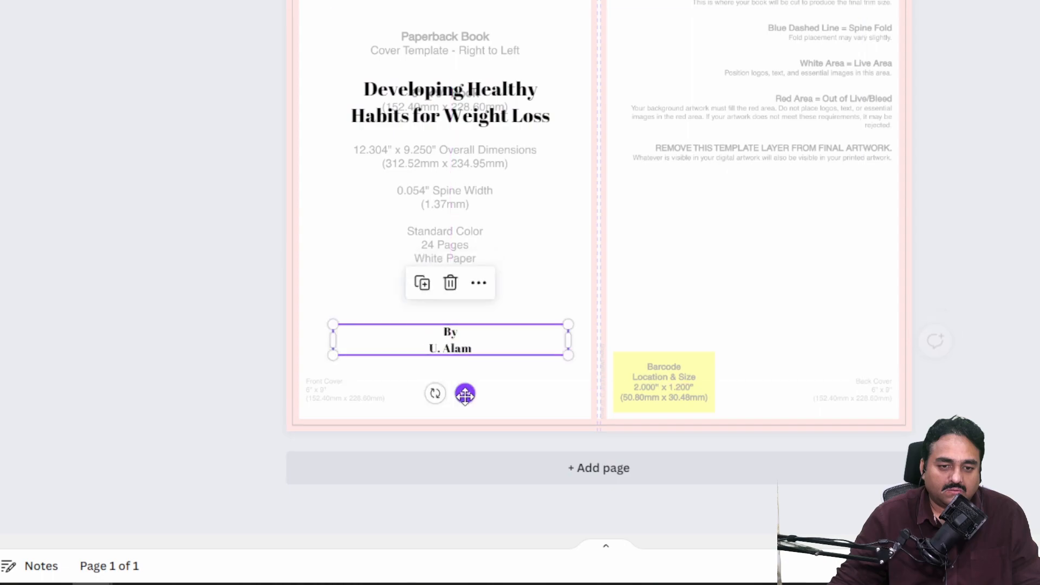
click(831, 242)
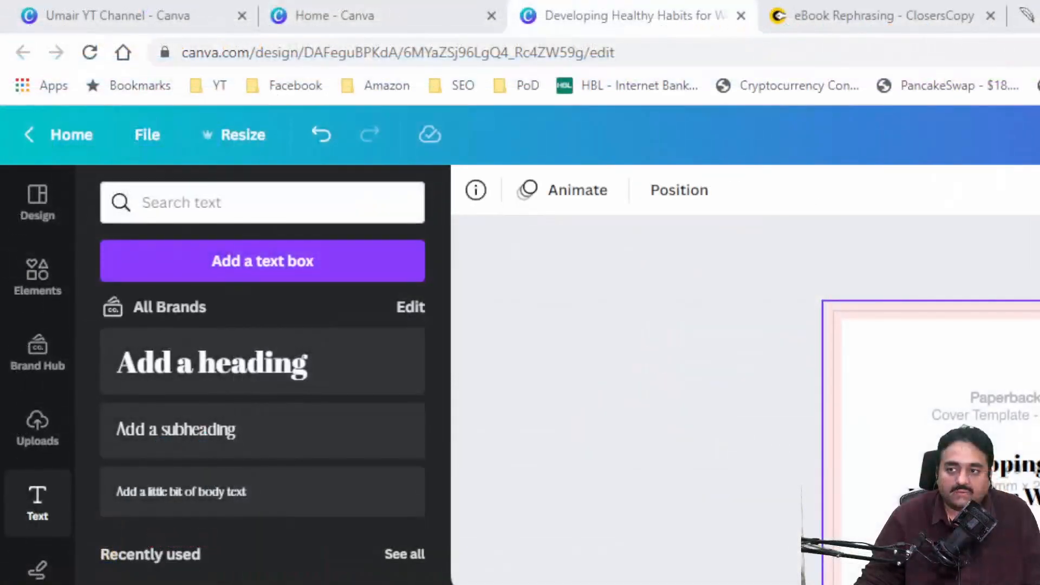
Search the elements library for "background" and limit the results to photos
click(25, 292)
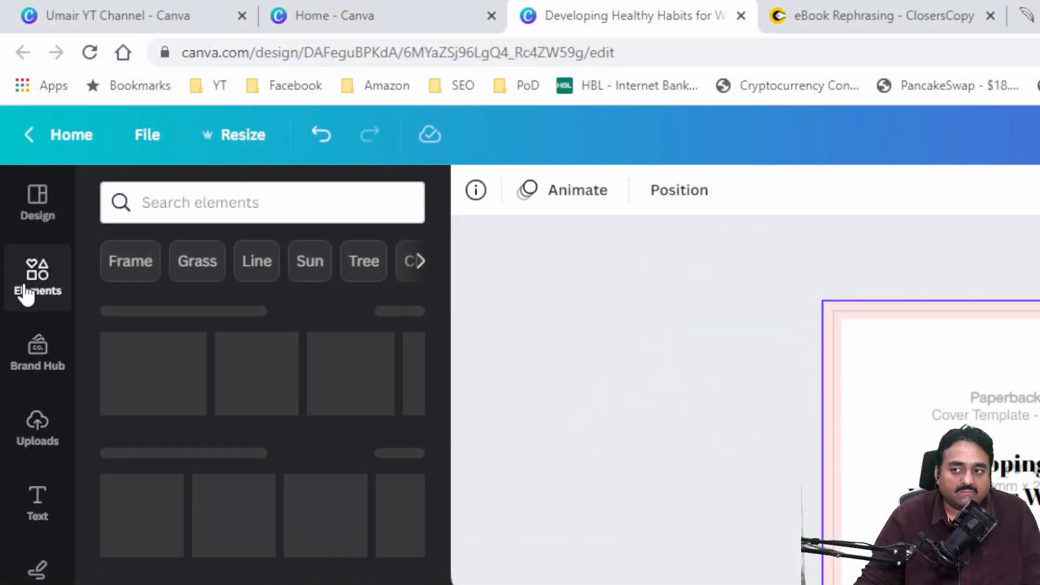
click(177, 206)
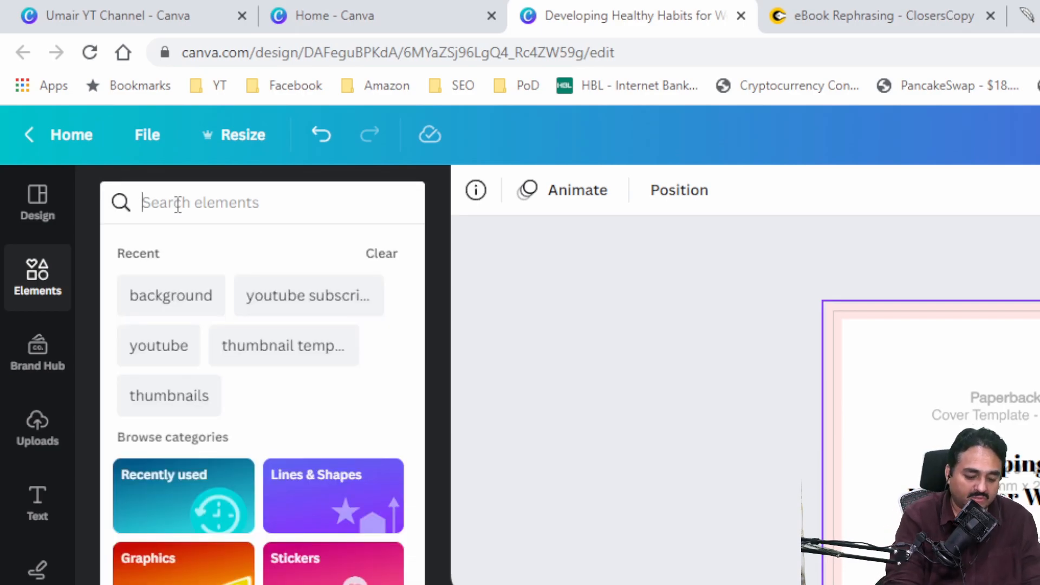
text(backgrou)
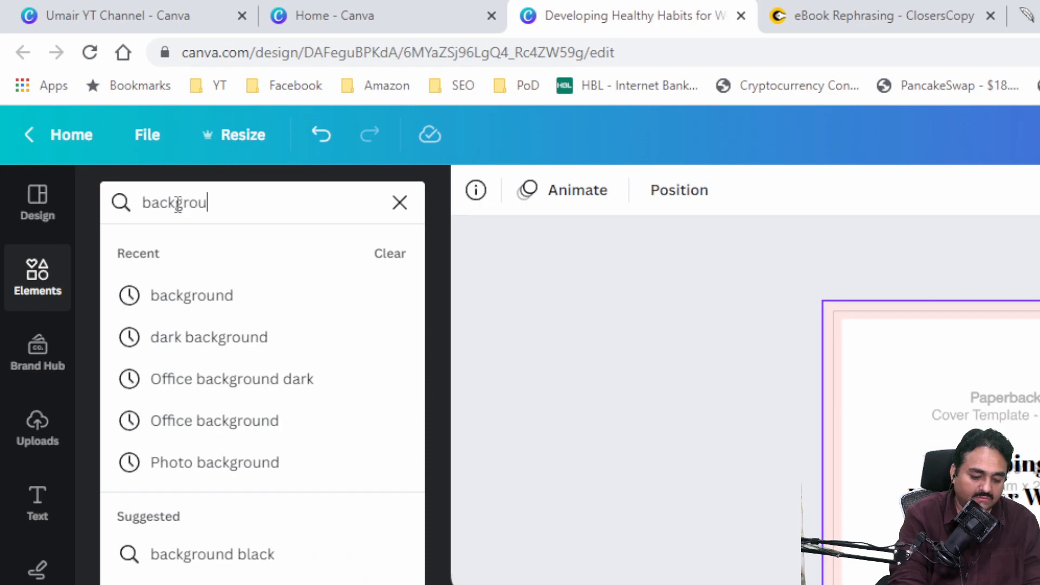
text(nd)
key(Return)
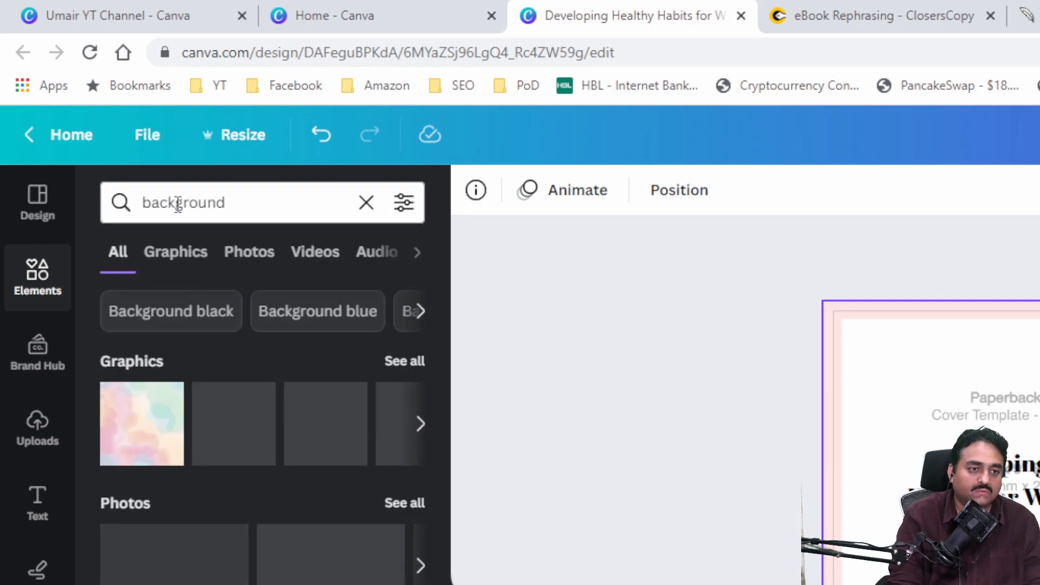
click(253, 265)
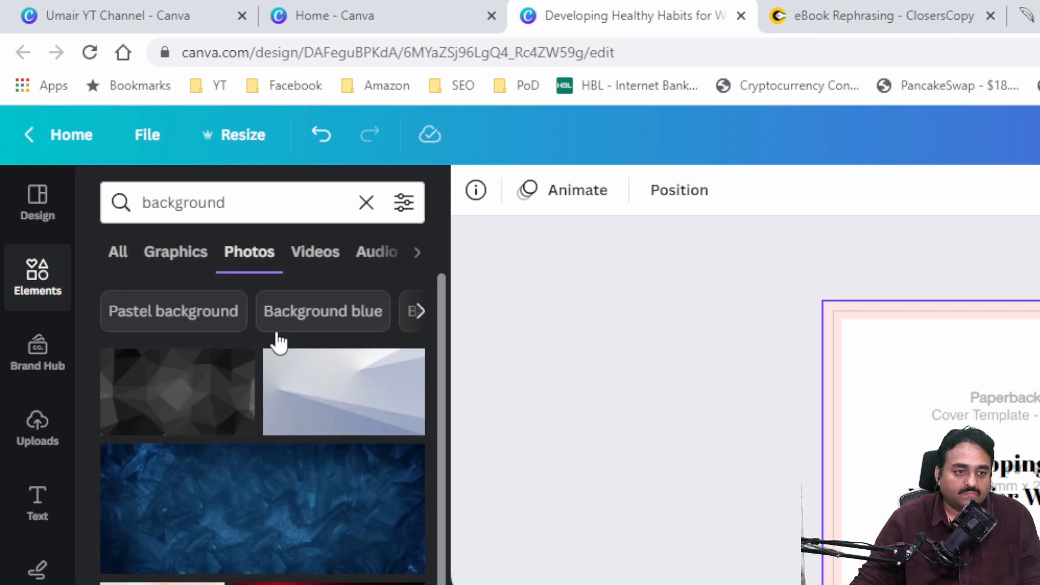
Browse the background photos and add the beige textured paint image with gold flakes to the cover
scroll(242, 478, down, 6)
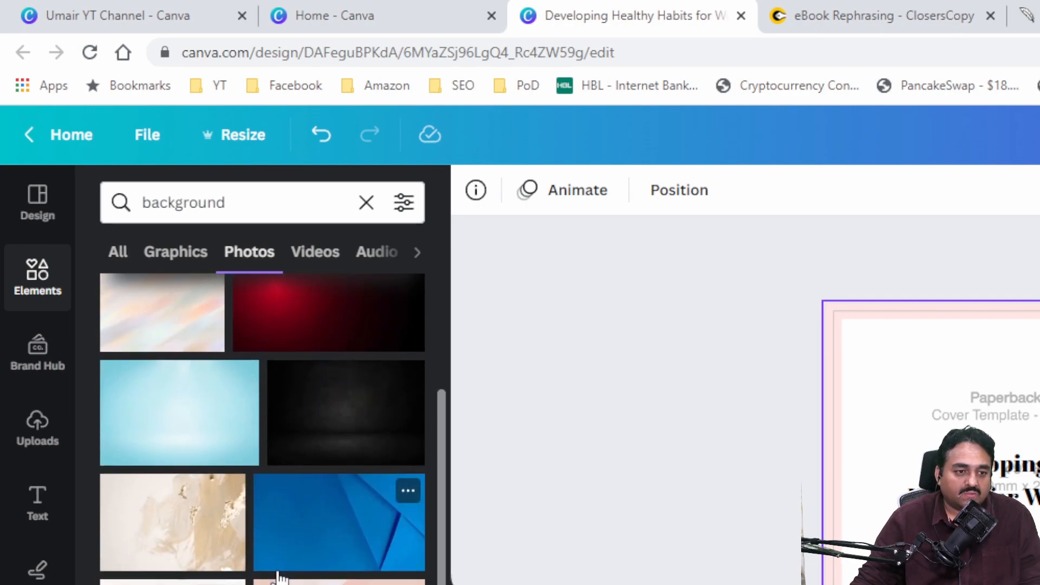
scroll(262, 428, down, 2)
scroll(262, 428, up, 4)
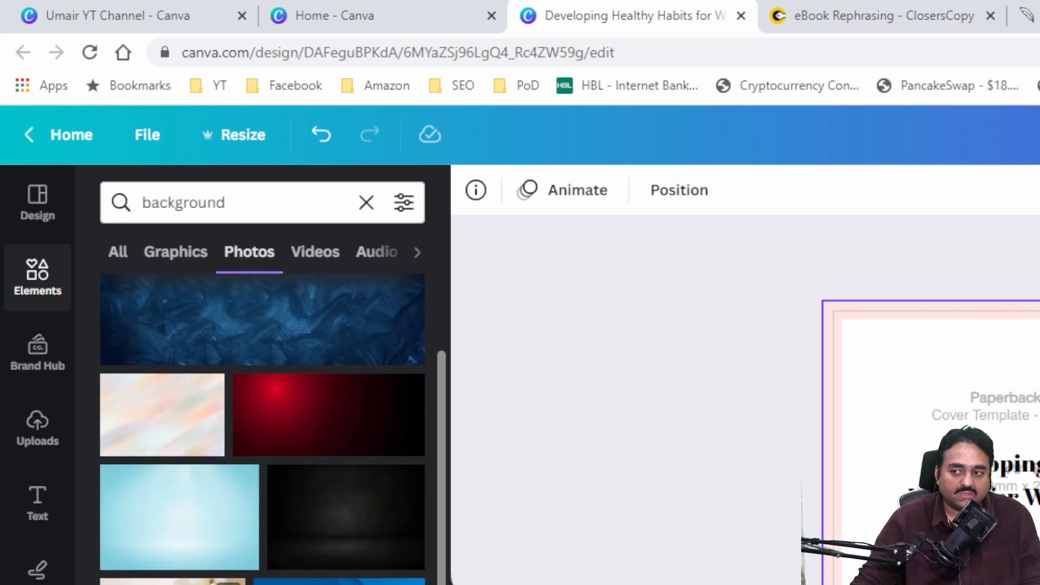
scroll(250, 511, down, 6)
scroll(193, 449, up, 2)
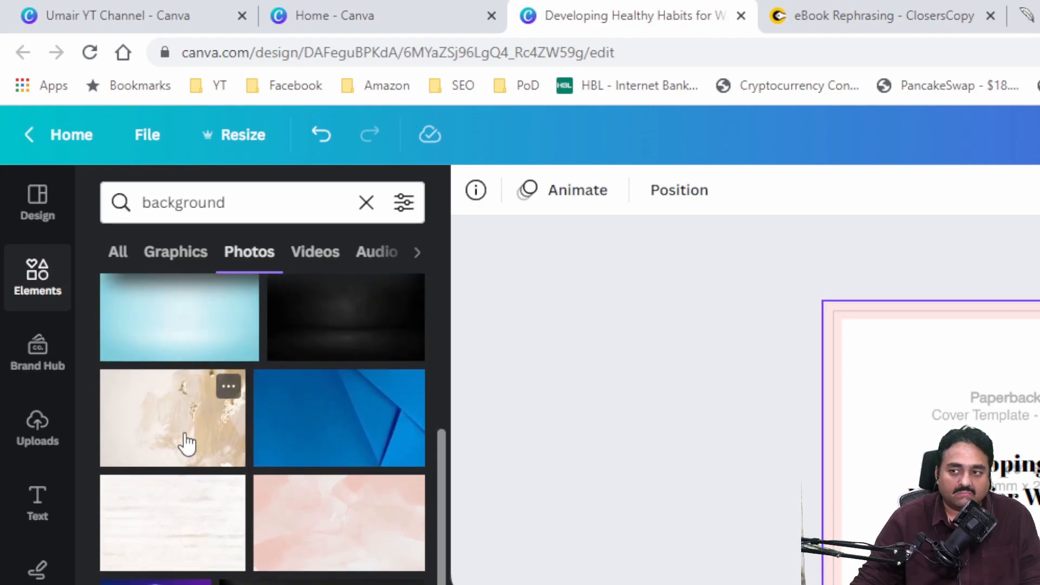
click(158, 436)
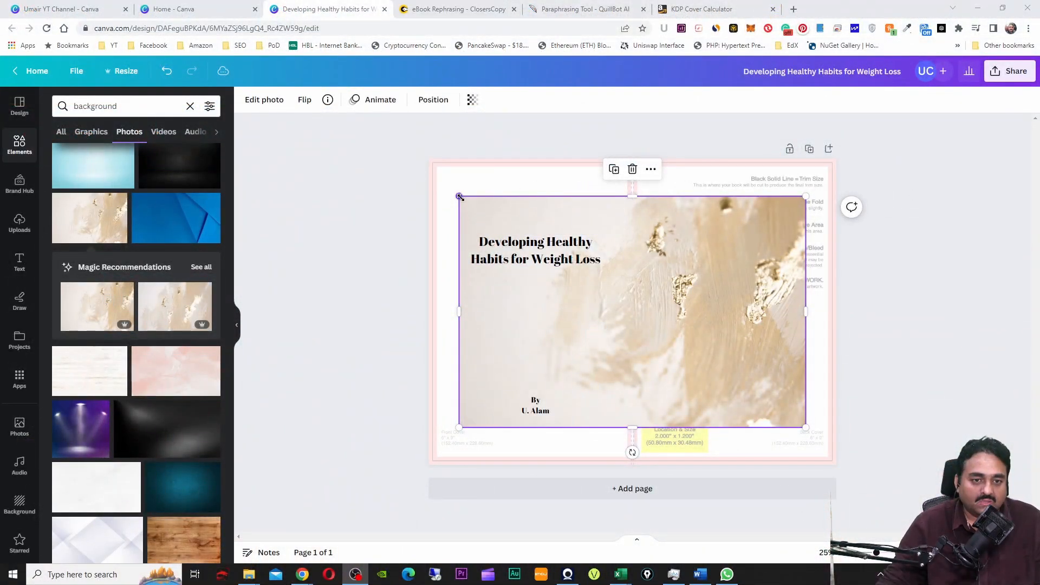
Move the background photo up and left until its upper-left corner sits at the template's trim line
drag(459, 197, 446, 176)
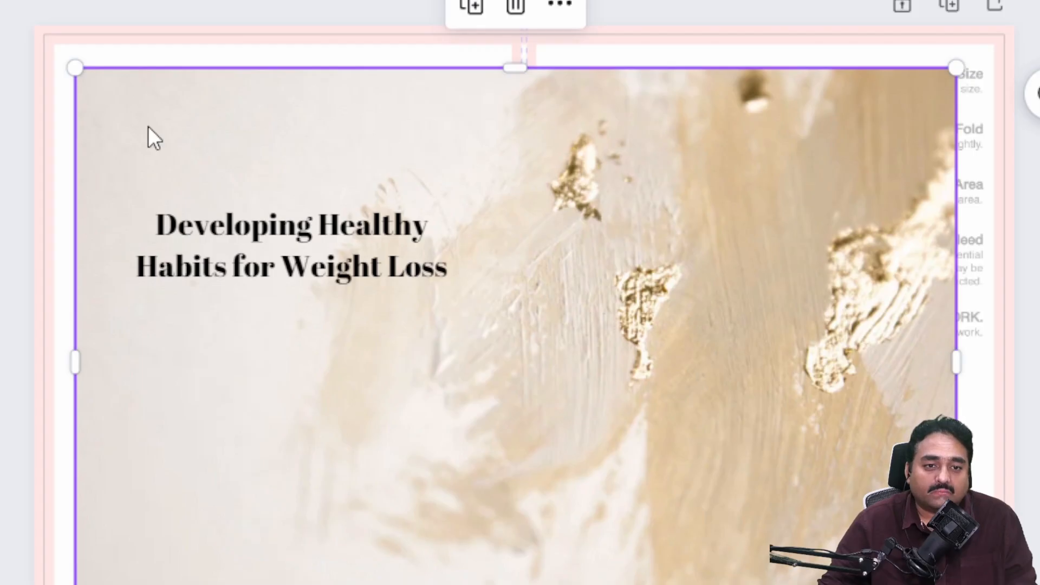
drag(148, 126, 145, 112)
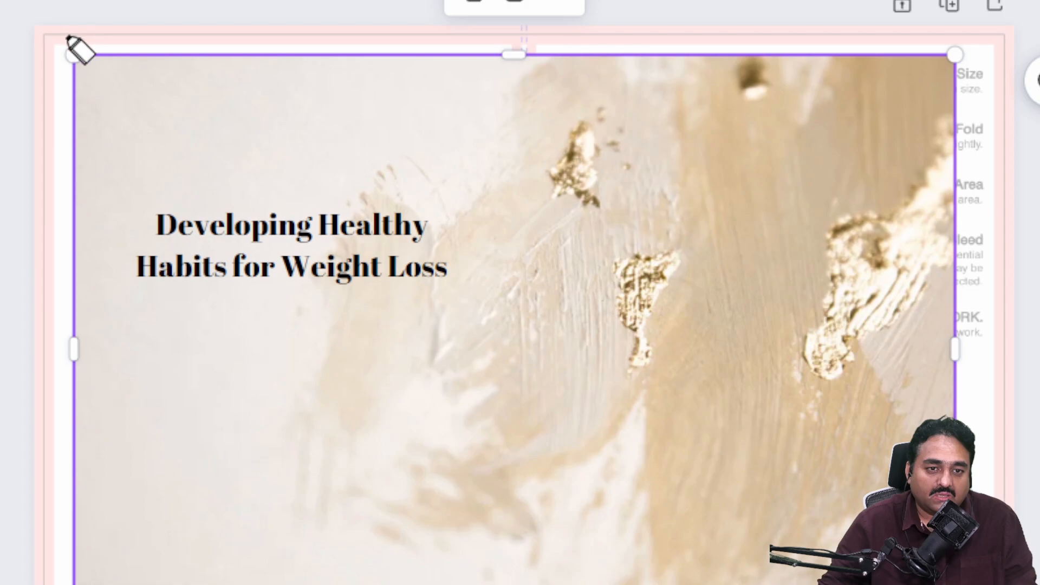
mouse_move(67, 36)
mouse_down()
mouse_move(43, 35)
mouse_move(38, 79)
mouse_move(54, 191)
mouse_move(37, 338)
mouse_up()
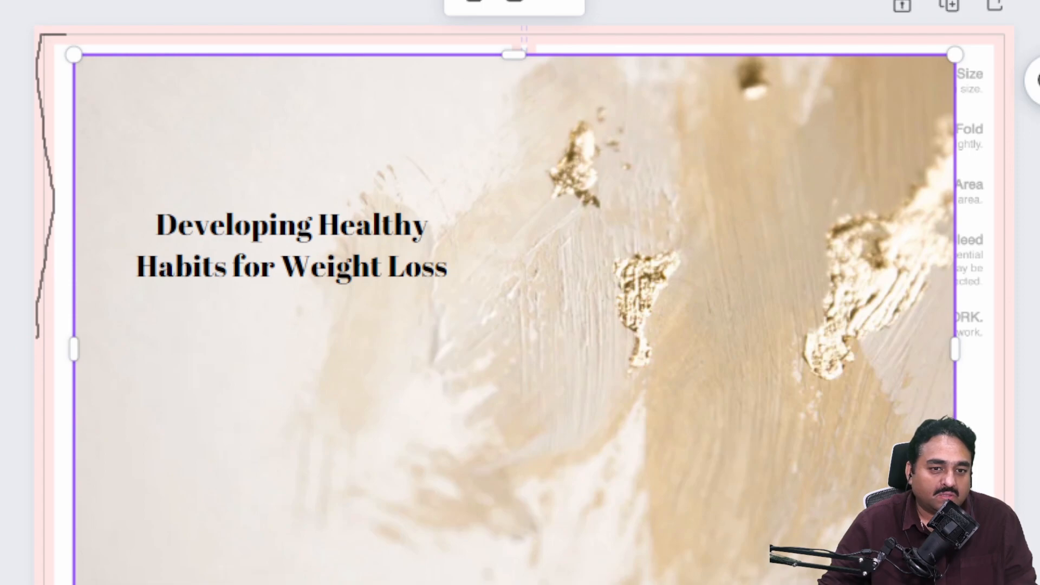
key(ctrl+z)
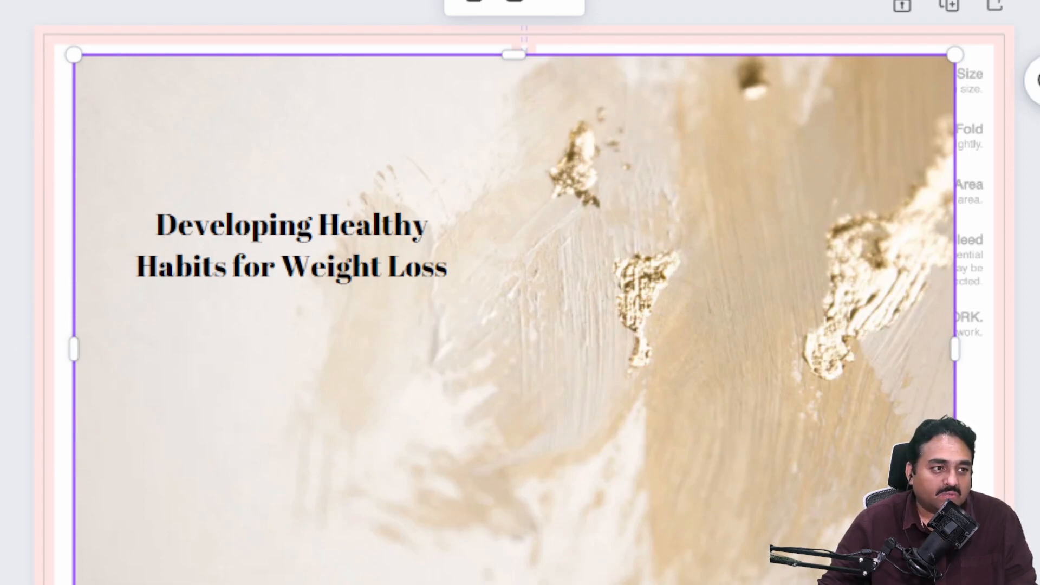
drag(193, 118, 169, 103)
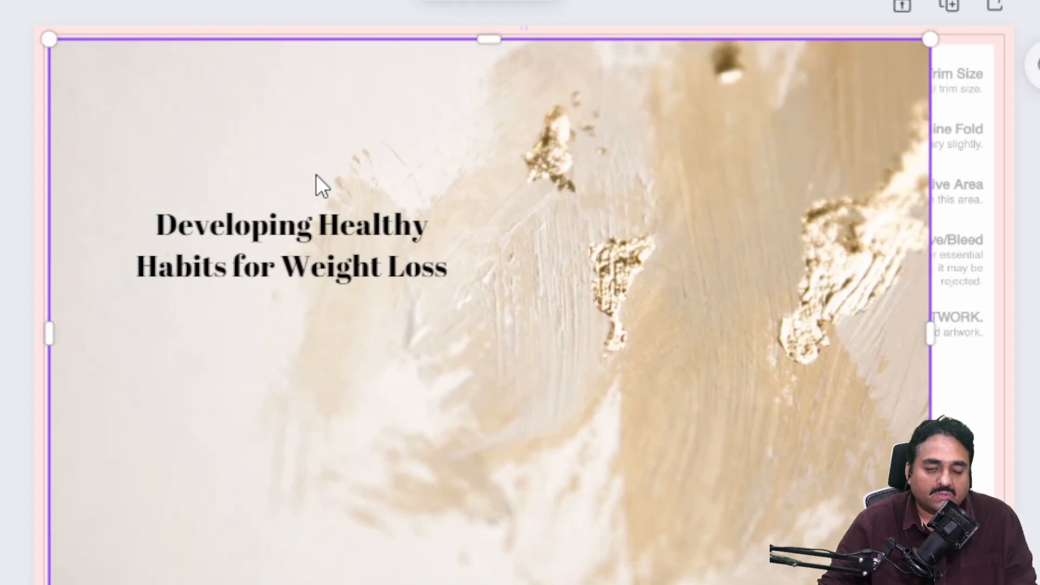
Stretch the background photo's edges out to the template's trim lines so it spans the front cover, spine and back cover
drag(928, 332, 1001, 352)
drag(524, 584, 524, 584)
drag(51, 401, 44, 400)
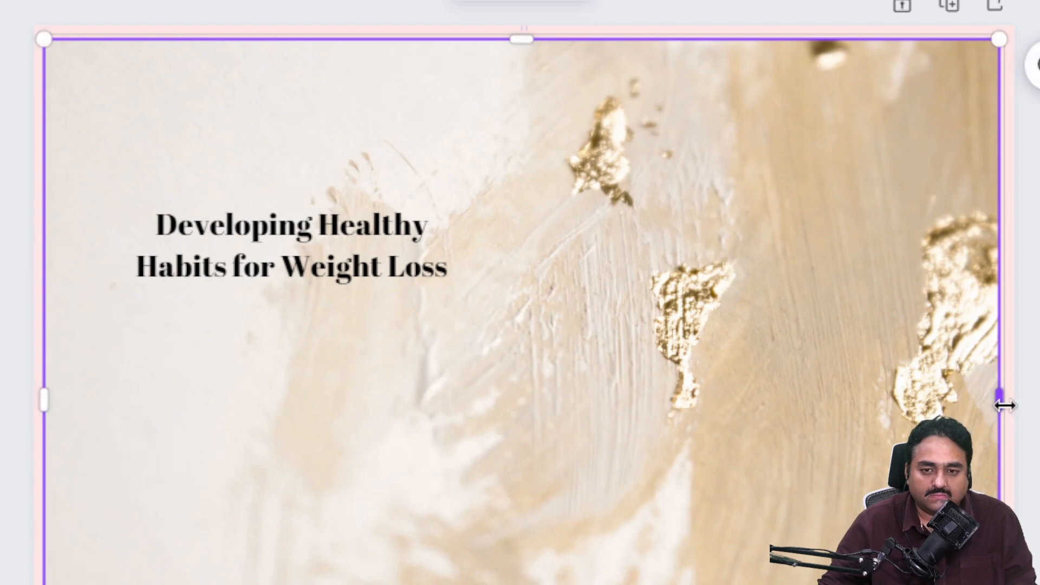
drag(1006, 405, 1010, 402)
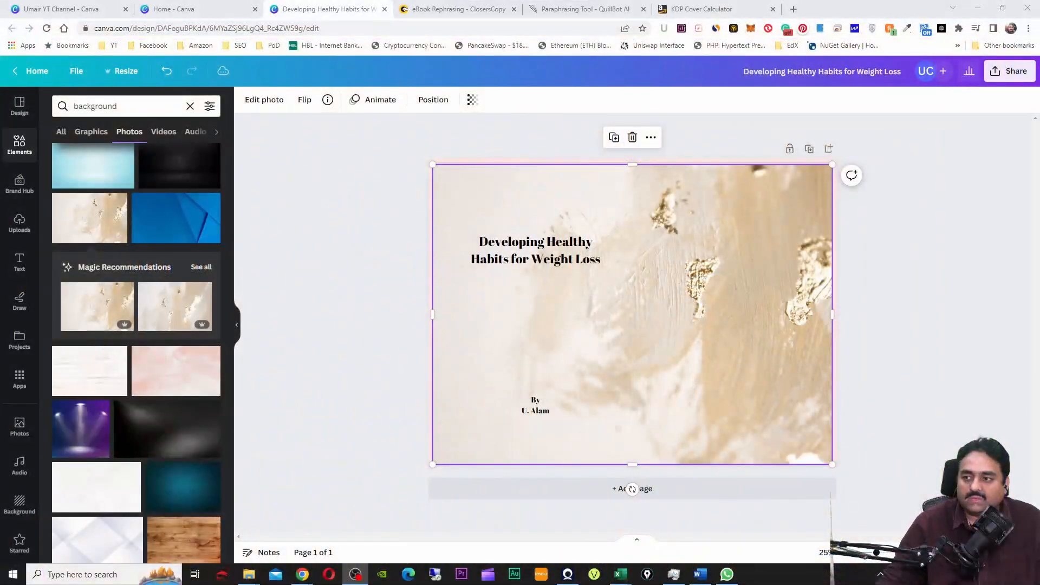
Move the author byline closer to the lower edge of the front cover
click(509, 400)
drag(540, 404, 531, 432)
click(642, 355)
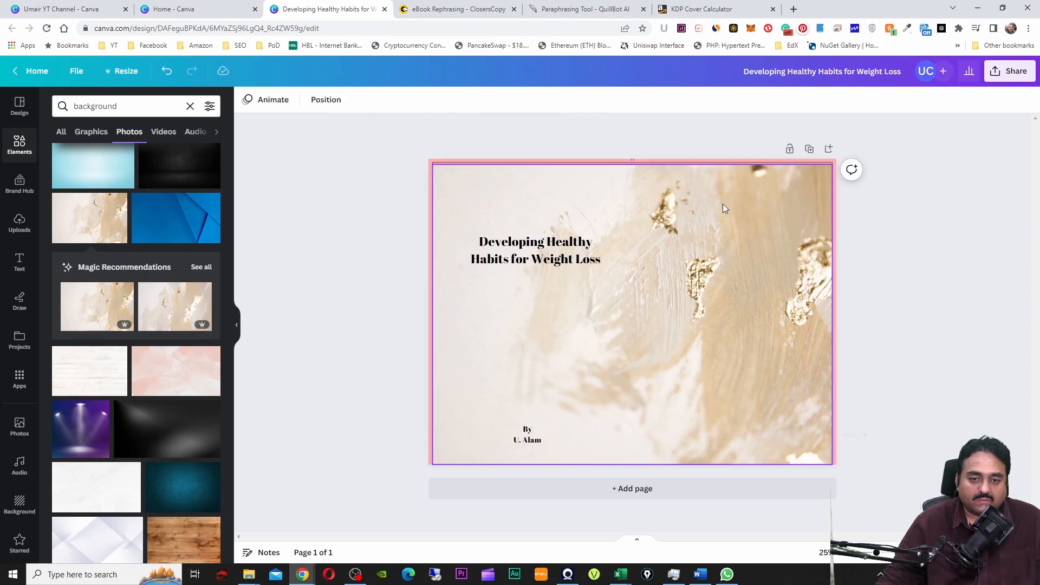
Delete the KDP template guide image from behind the background photo
click(639, 165)
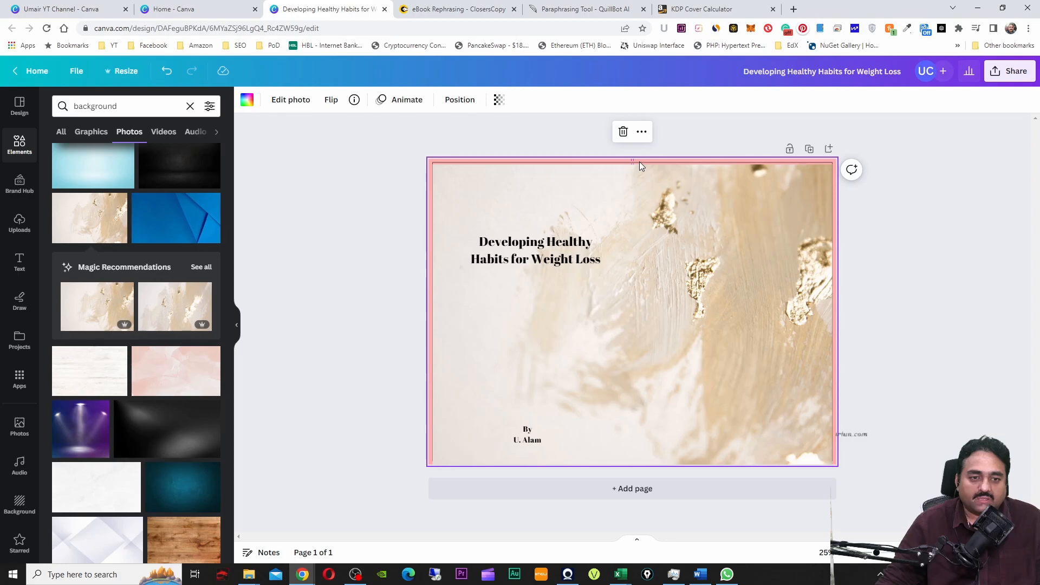
click(622, 132)
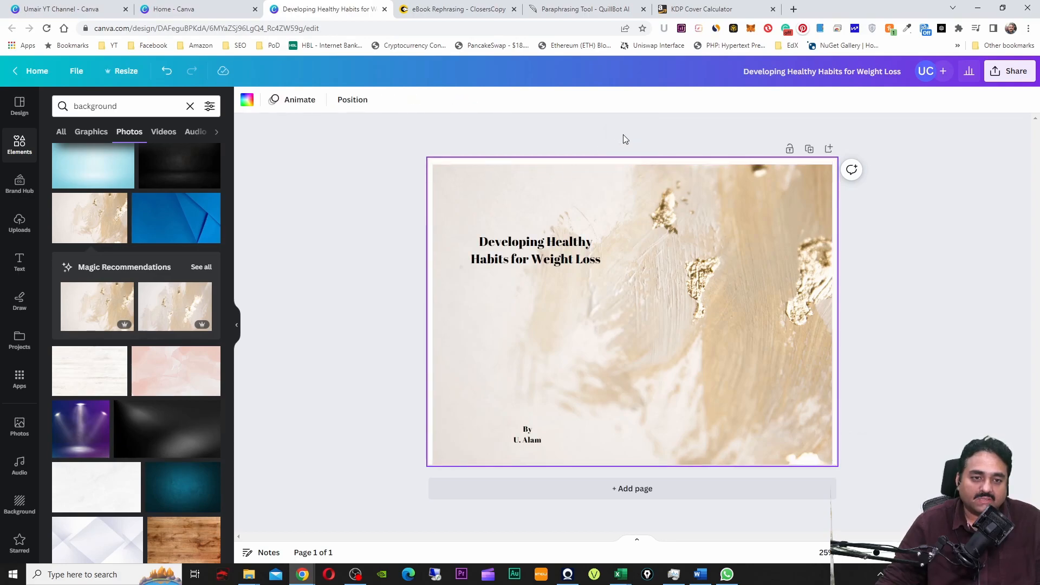
click(928, 361)
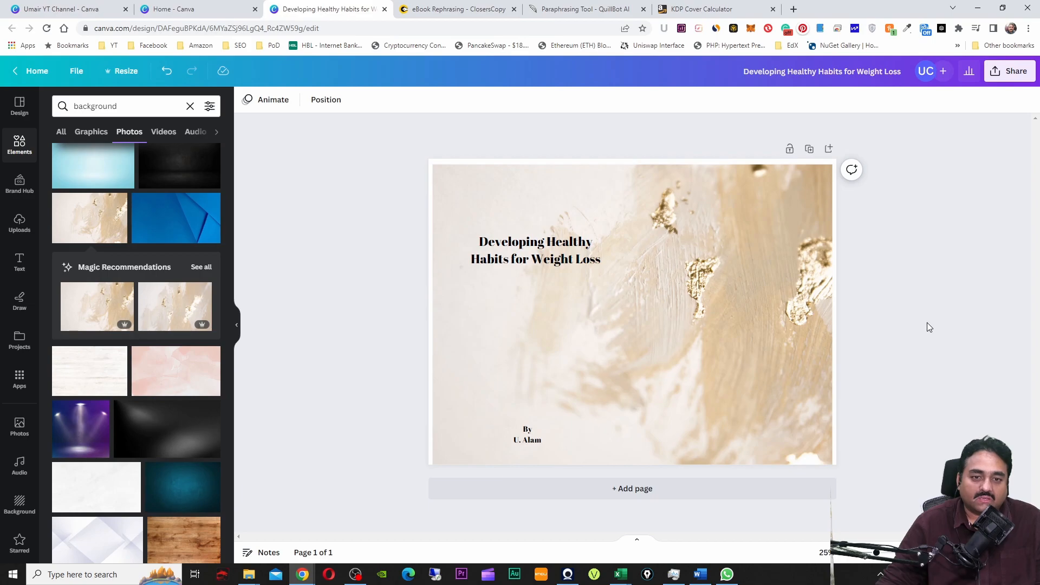
Download the cover as PDF Print and save it as Developing Healthy Habits for Weight Loss.pdf in the Downloads folder
click(999, 76)
click(999, 76)
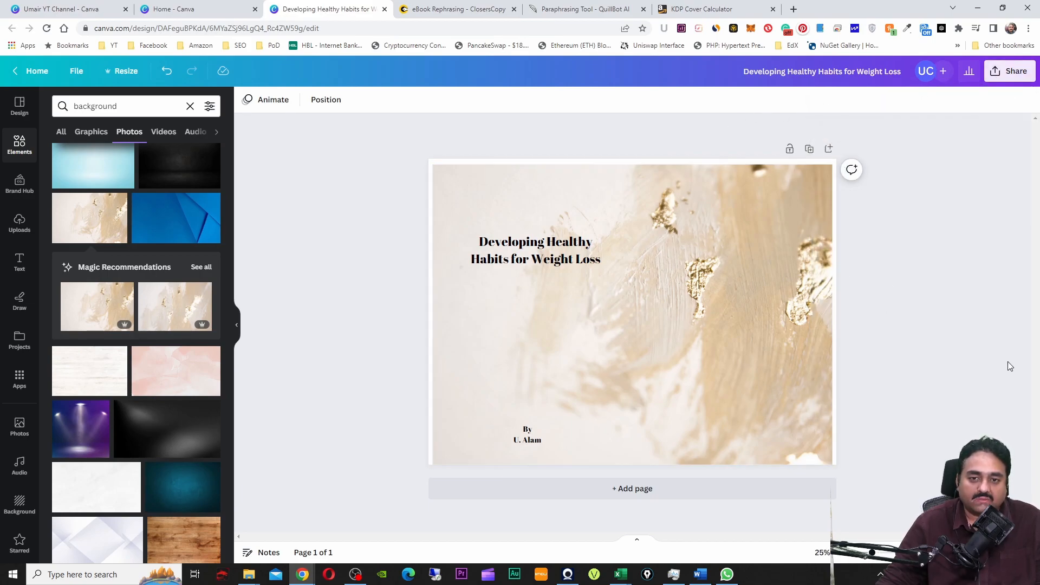
click(999, 75)
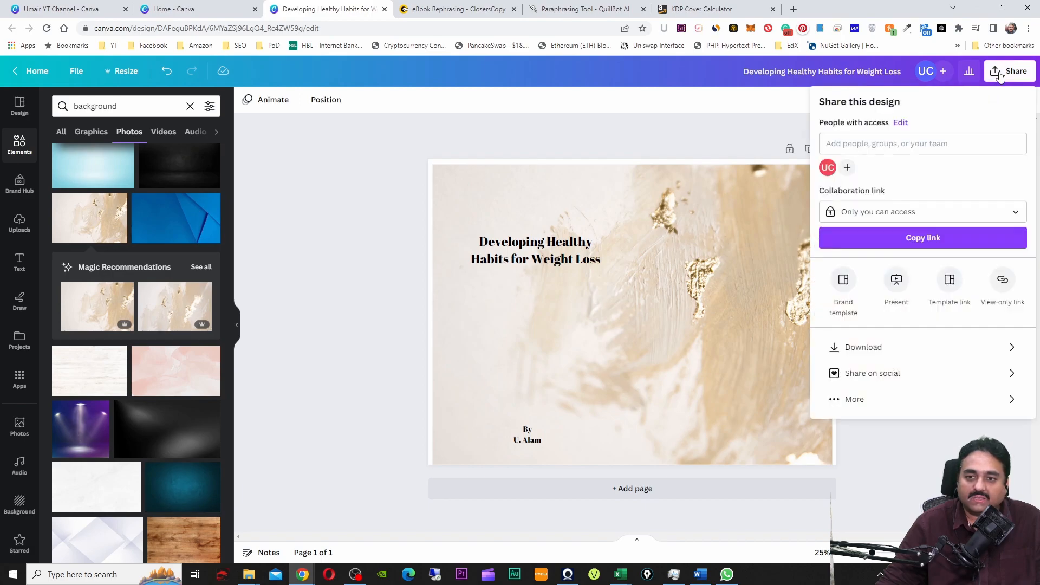
click(881, 347)
click(1012, 154)
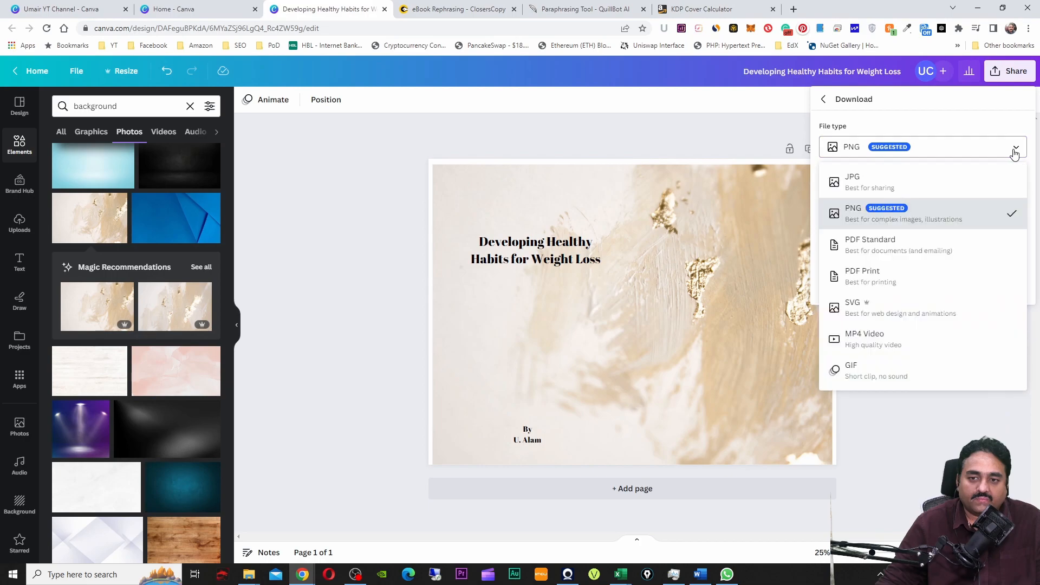
click(876, 280)
click(939, 300)
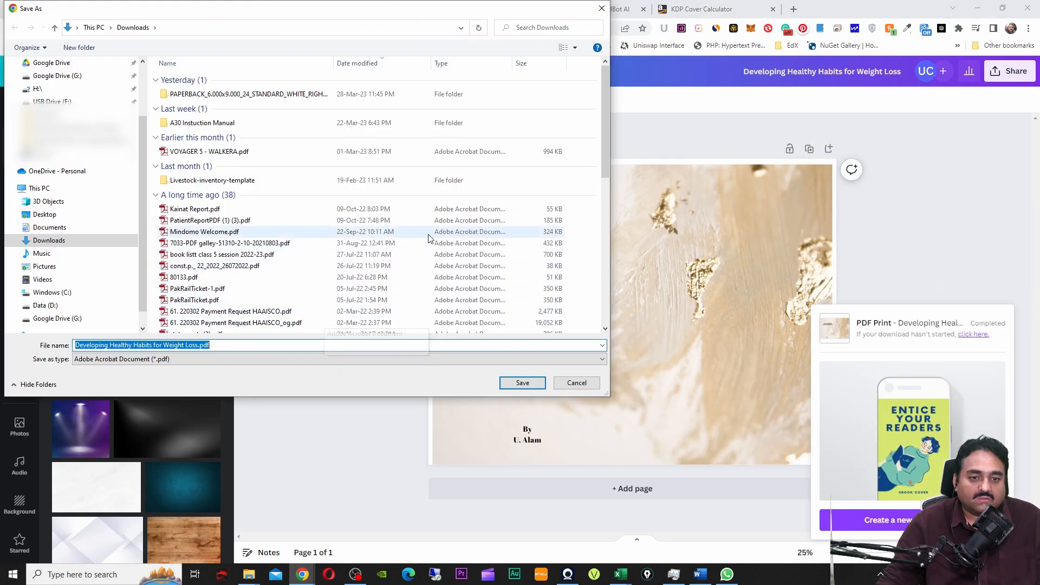
click(516, 383)
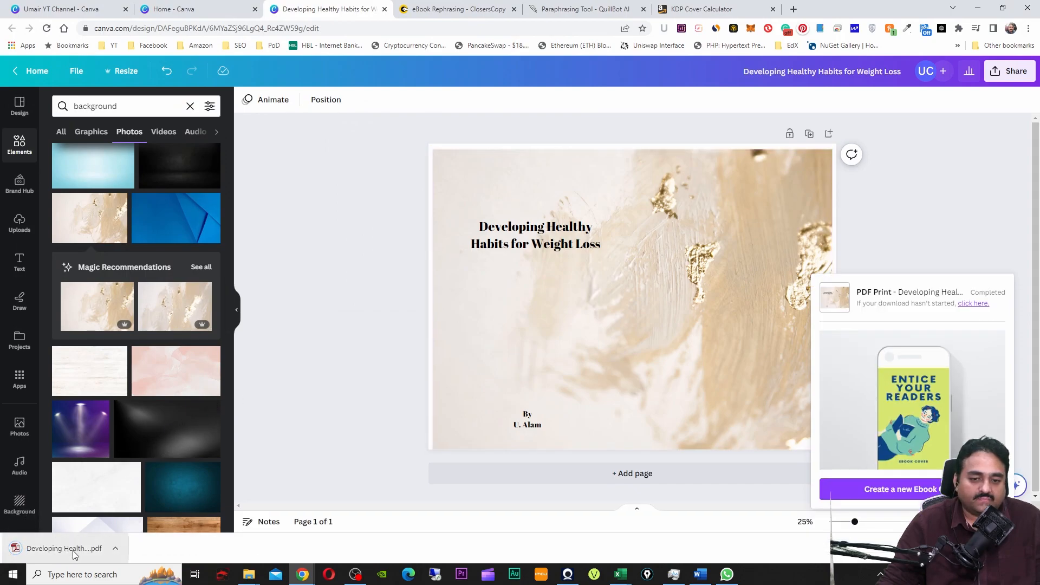
Open the downloaded cover PDF and view the whole page to check the exported artwork
click(74, 553)
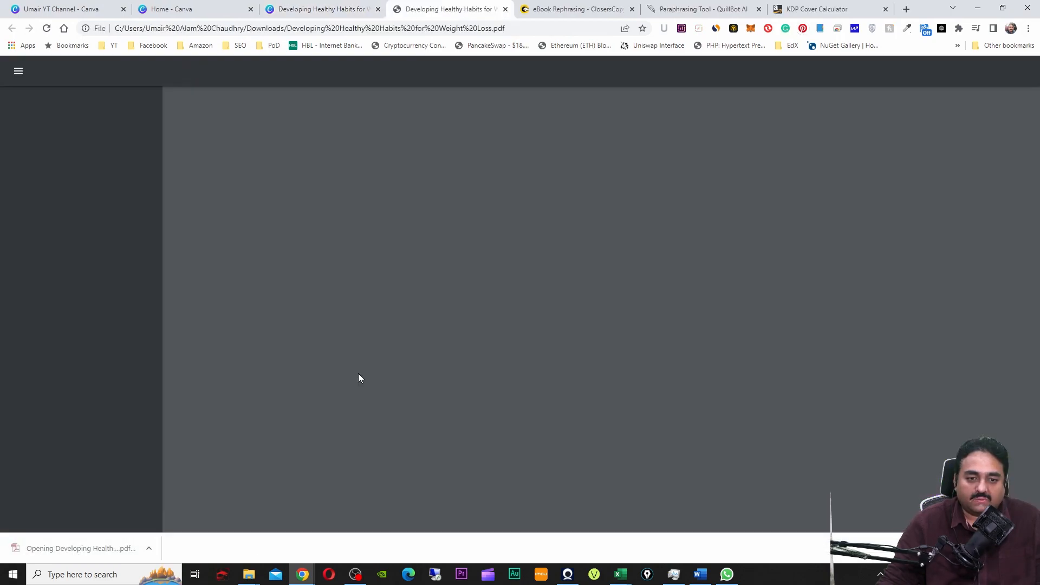
ctrl+scroll(622, 302, down, 3)
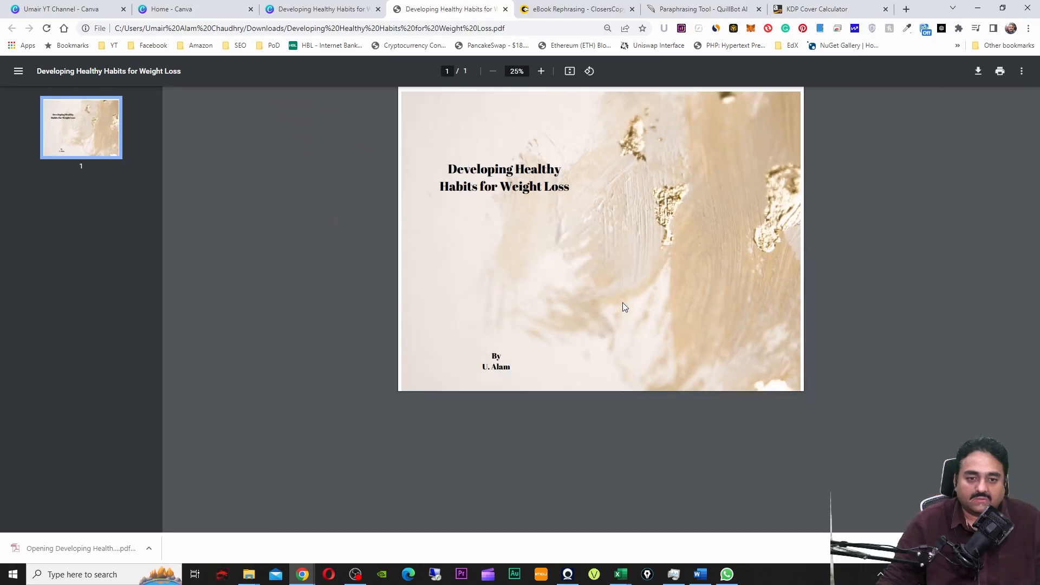